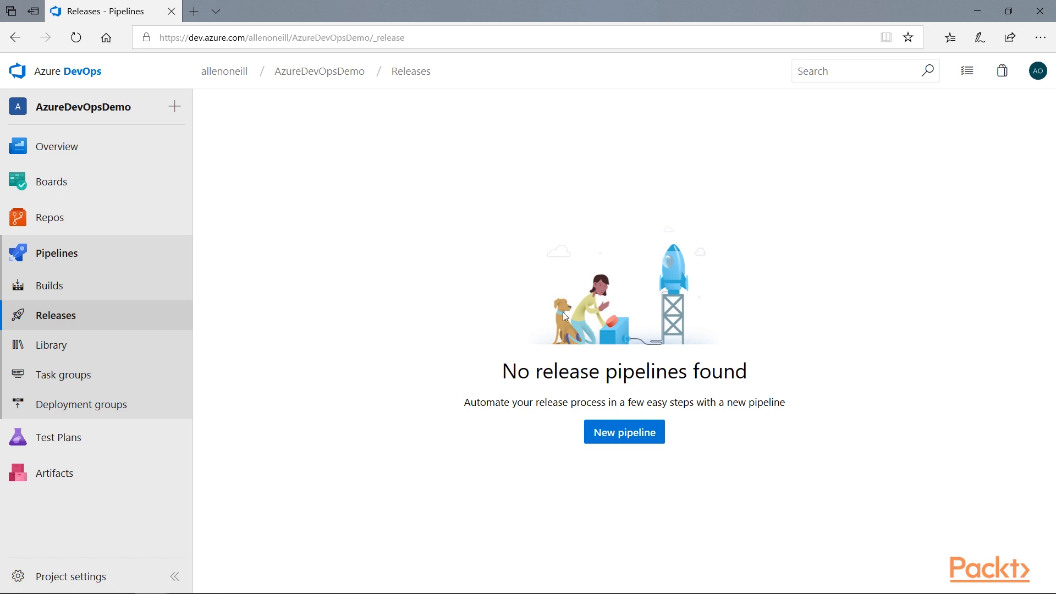
- Create a new release pipeline that starts with an empty job and close the stage properties
{"action": "left_click", "coordinate": [652, 445]}
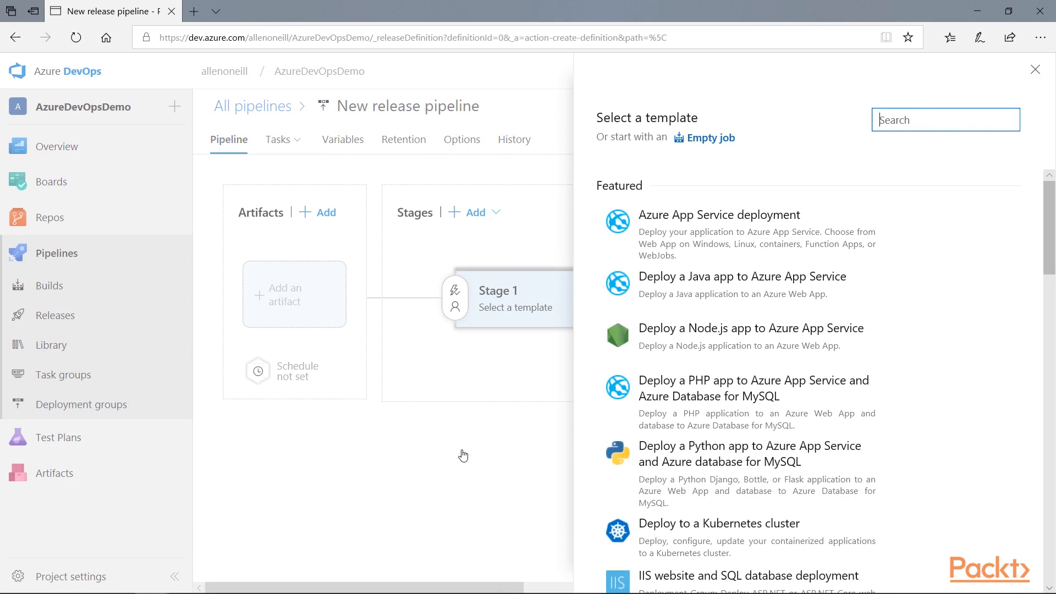
{"action": "left_click", "coordinate": [711, 138]}
{"action": "left_click", "coordinate": [1042, 166]}
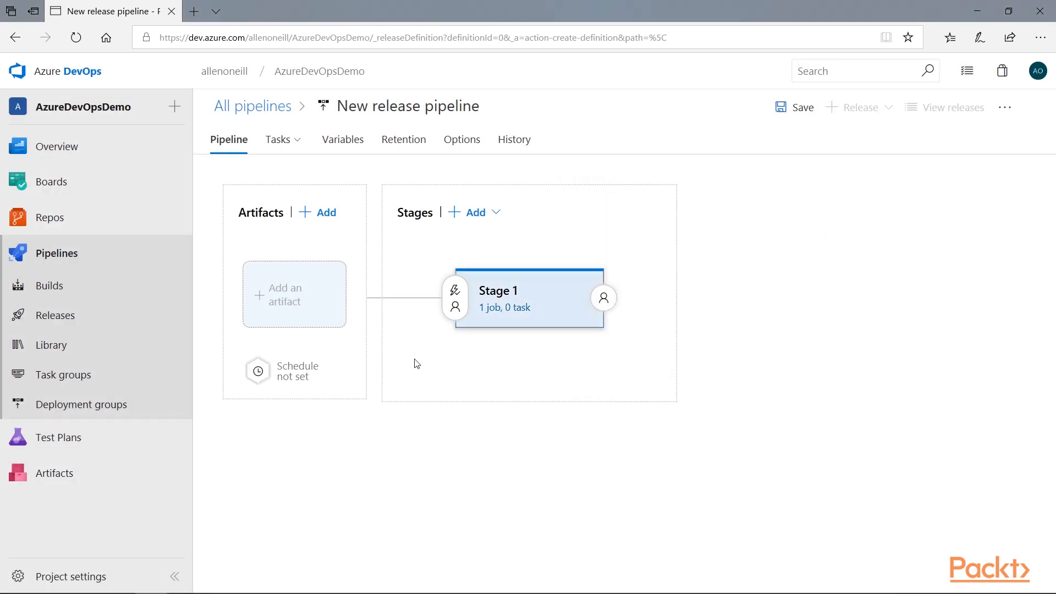
- Add the AzureDevOpsDemo Git repository as the release pipeline's artifact
{"action": "left_click", "coordinate": [302, 289]}
{"action": "left_click", "coordinate": [738, 194]}
{"action": "left_click", "coordinate": [632, 581]}
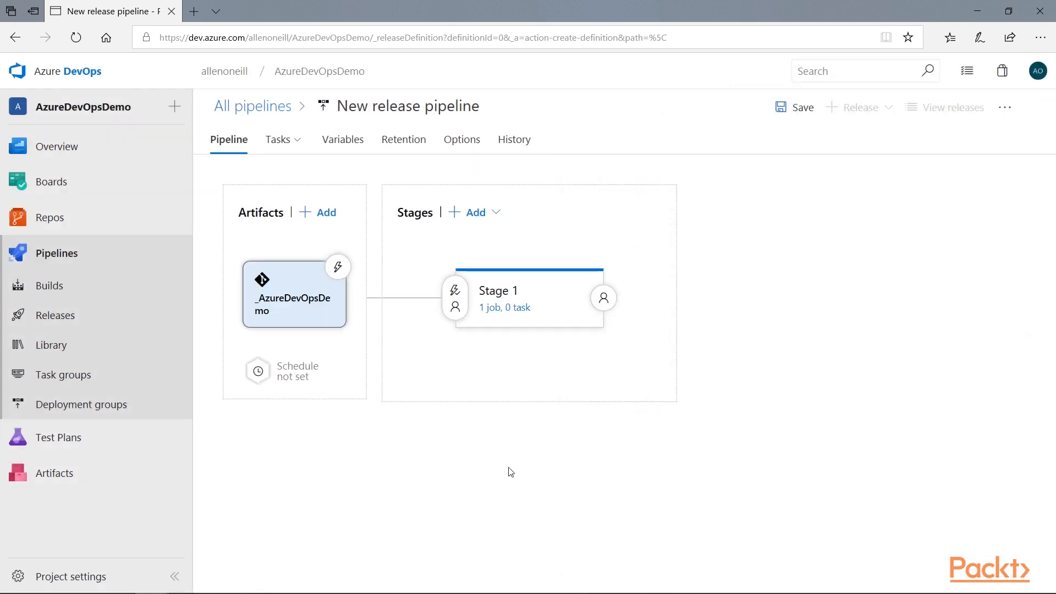
- Search the tasks for "Deploy" and add the Deploy to Kubernetes task to Stage 1's agent job
{"action": "left_click", "coordinate": [273, 140]}
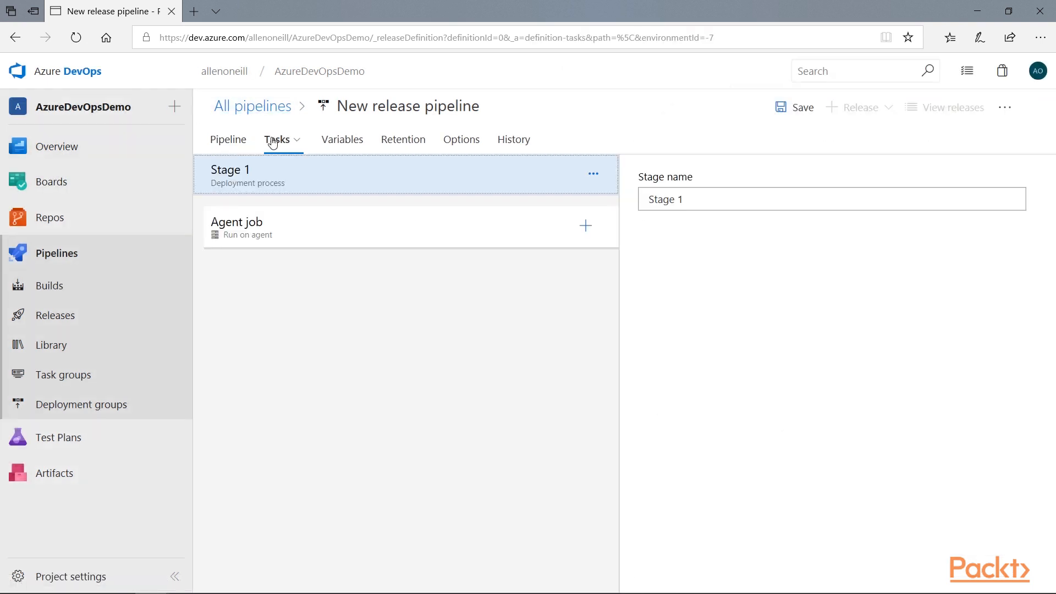
{"action": "left_click", "coordinate": [338, 229]}
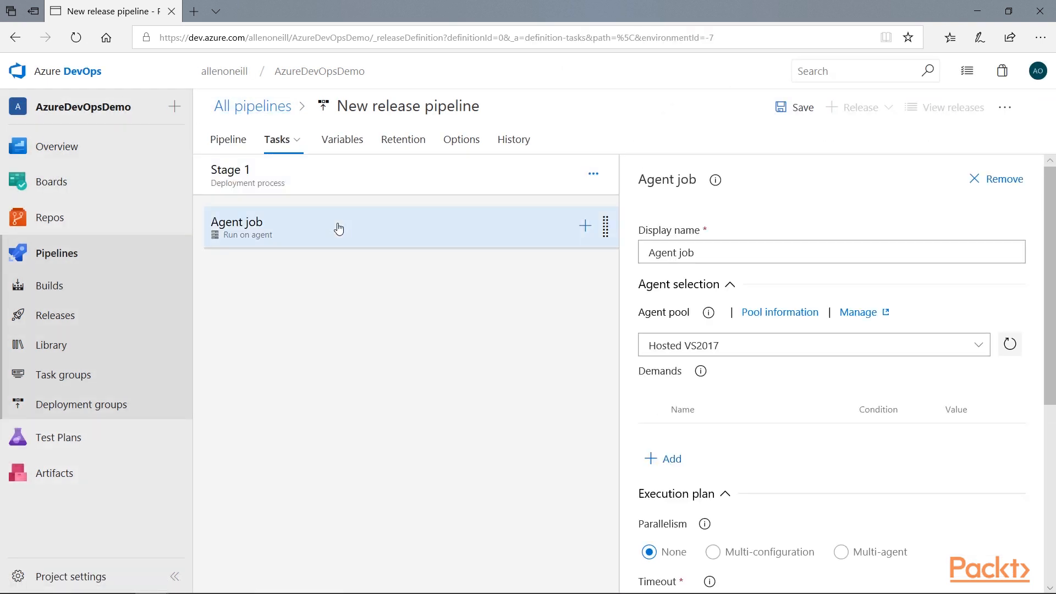
{"action": "left_click", "coordinate": [586, 227]}
{"action": "type", "text": "Deploy"}
{"action": "mouse_move", "coordinate": [809, 349]}
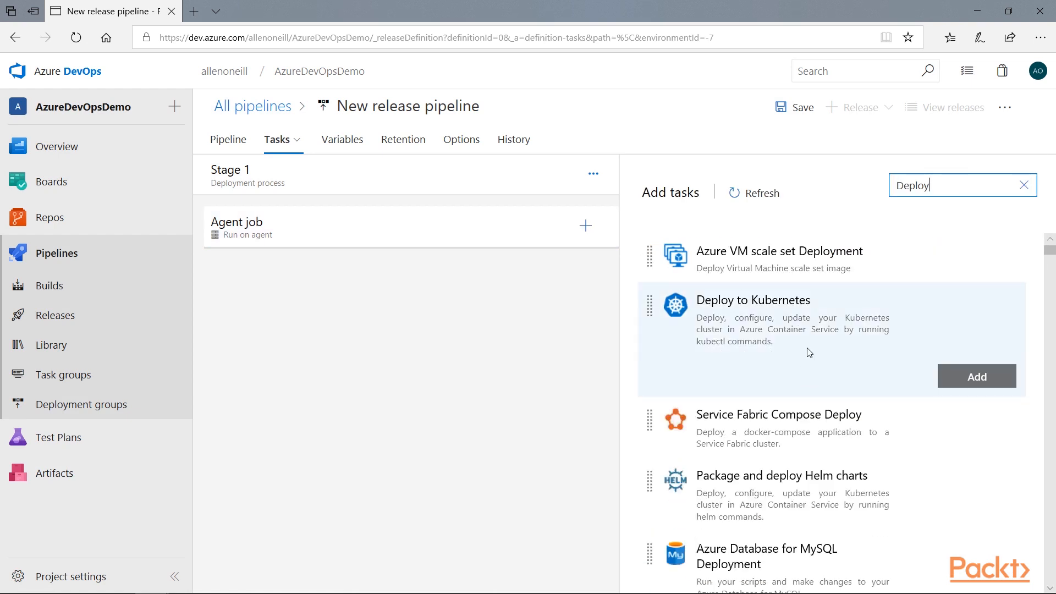
{"action": "left_click", "coordinate": [964, 378]}
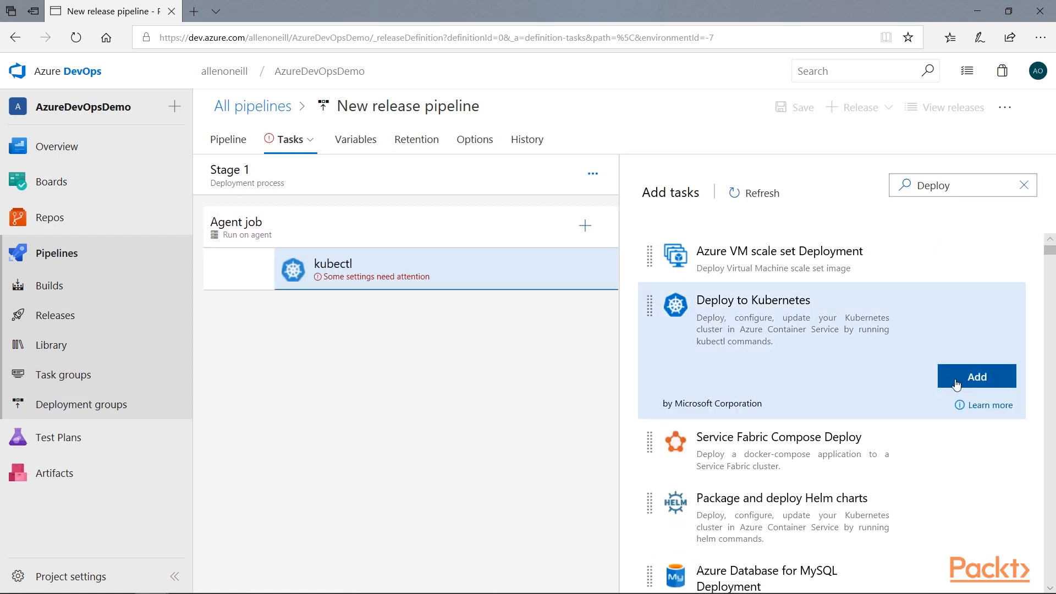
- Configure the kubectl task with the Microsoft Azure Sponsorship subscription, the LinuxDevOpsOnAzure resource group and its Kubernetes cluster
{"action": "left_click", "coordinate": [393, 269]}
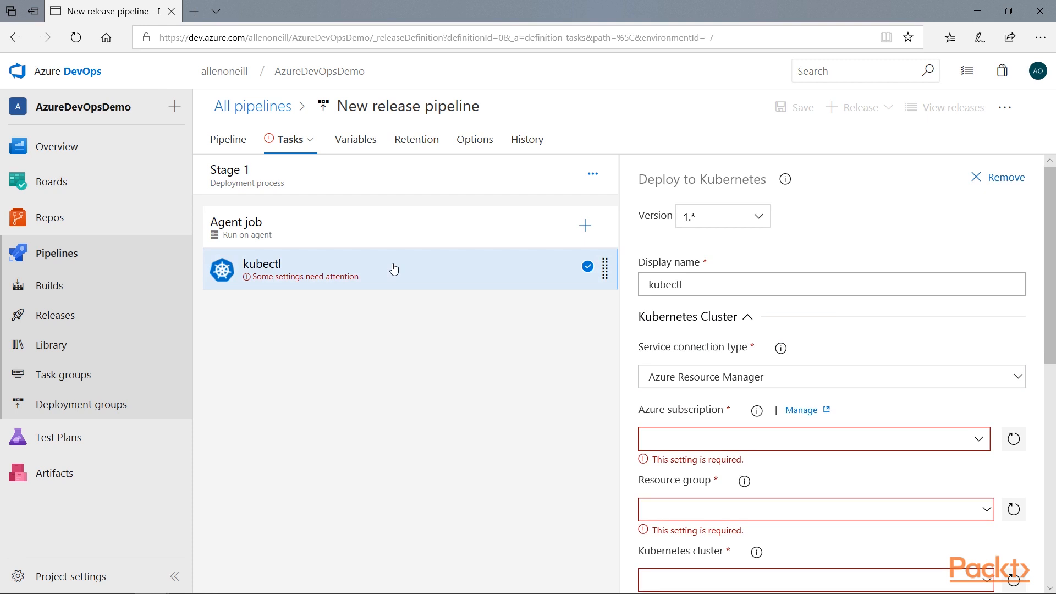
{"action": "scroll", "coordinate": [860, 344], "scroll_direction": "down", "scroll_amount": 3}
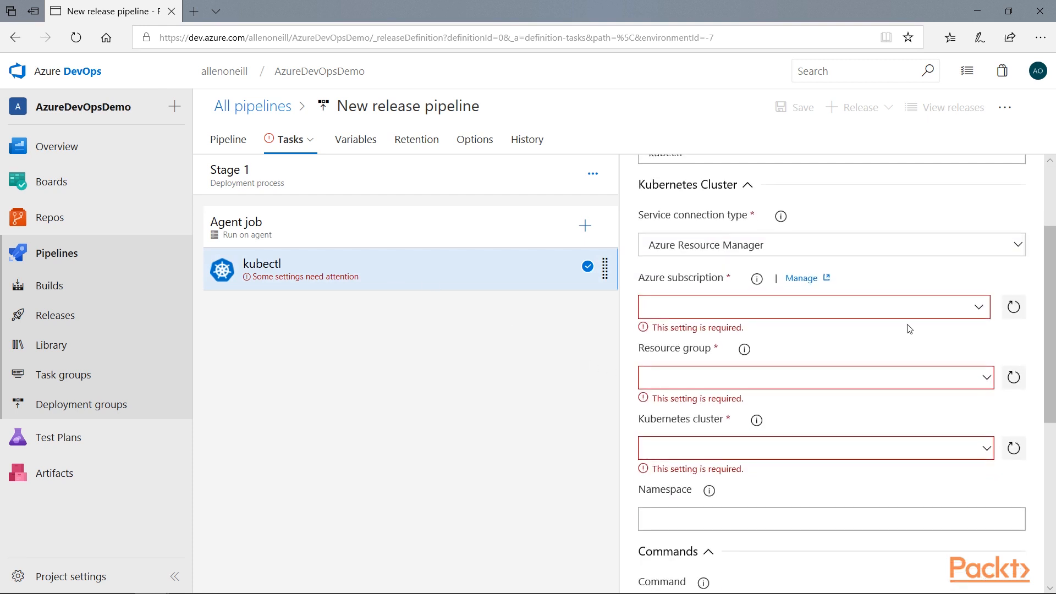
{"action": "left_click", "coordinate": [983, 308]}
{"action": "left_click", "coordinate": [790, 354]}
{"action": "left_click", "coordinate": [814, 377]}
{"action": "left_click", "coordinate": [681, 424]}
{"action": "scroll", "coordinate": [770, 386], "scroll_direction": "down", "scroll_amount": 3}
{"action": "left_click", "coordinate": [771, 308]}
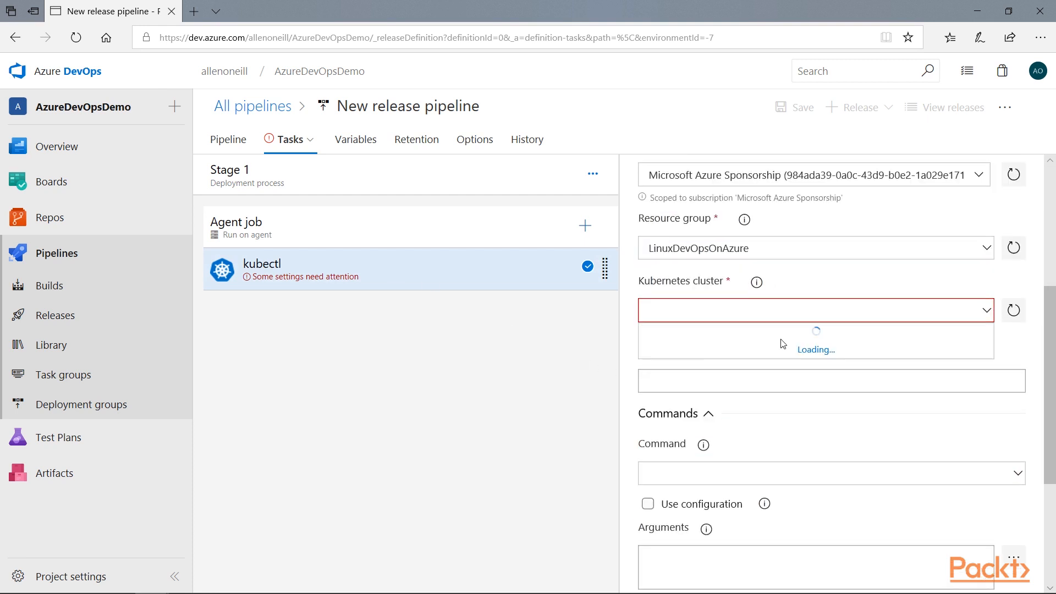
{"action": "left_click", "coordinate": [771, 348]}
- Set the kubectl task's command to apply and enable the use of a configuration
{"action": "scroll", "coordinate": [770, 346], "scroll_direction": "down", "scroll_amount": 4}
{"action": "left_click", "coordinate": [803, 257]}
{"action": "left_click", "coordinate": [805, 289]}
{"action": "left_click", "coordinate": [697, 287]}
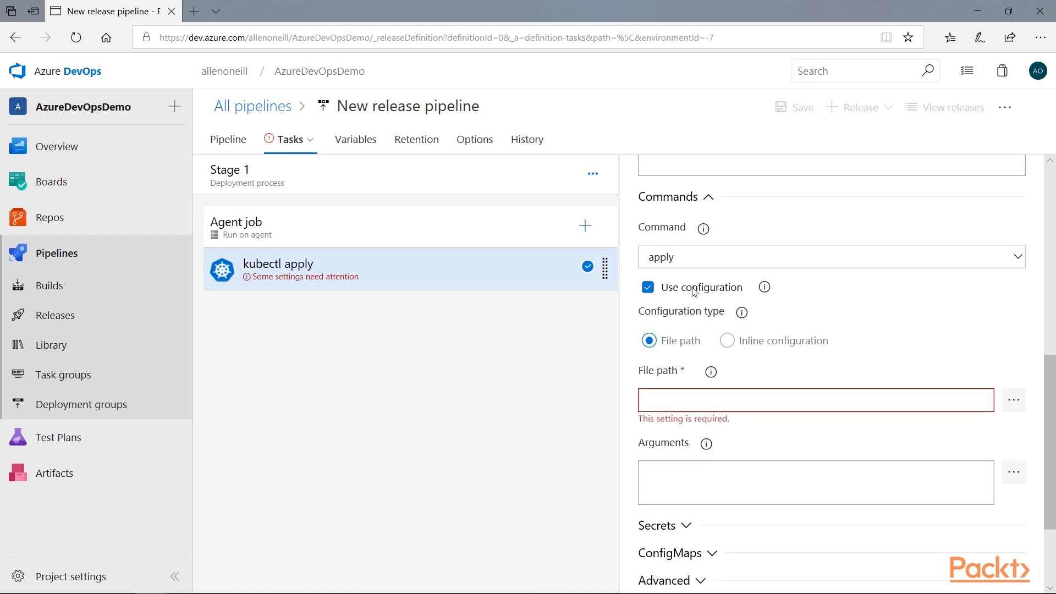
- Select PodFile.yml from the linked _AzureDevOpsDemo artifact as the task's configuration file path
{"action": "left_click", "coordinate": [1009, 405]}
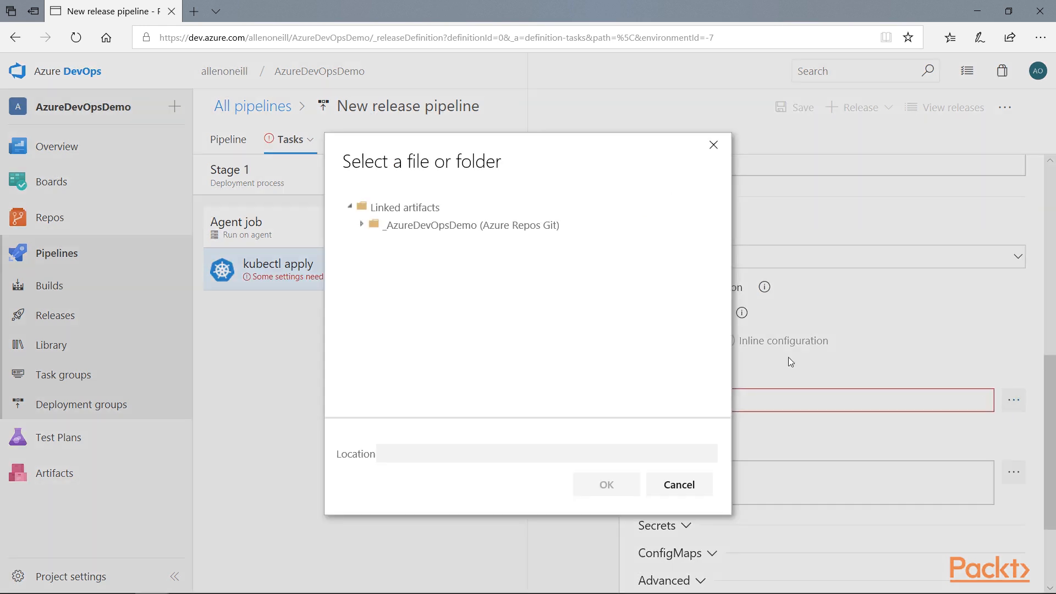
{"action": "left_click", "coordinate": [363, 225]}
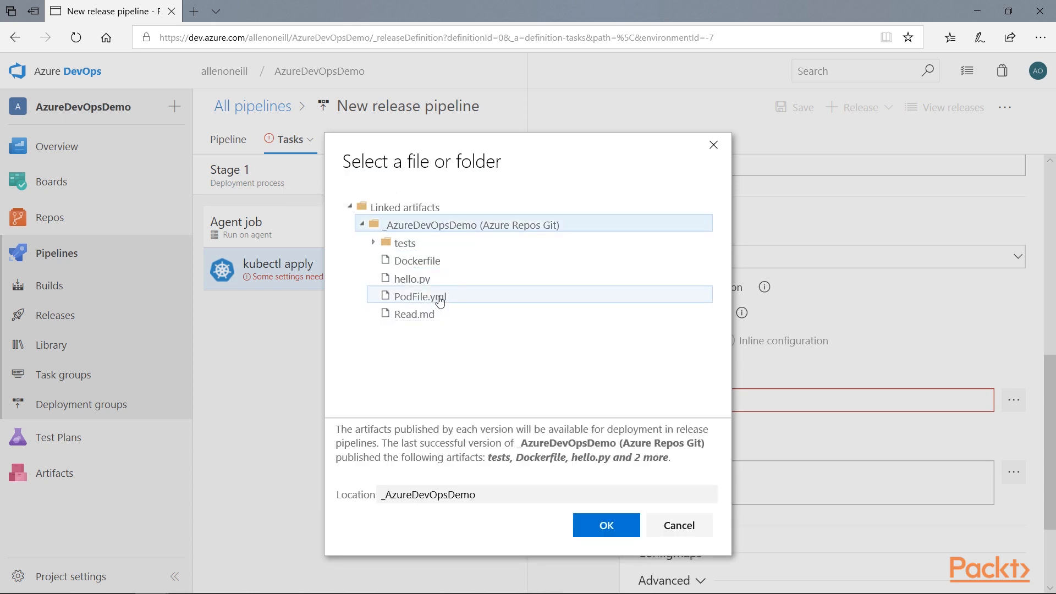
{"action": "left_click", "coordinate": [440, 299]}
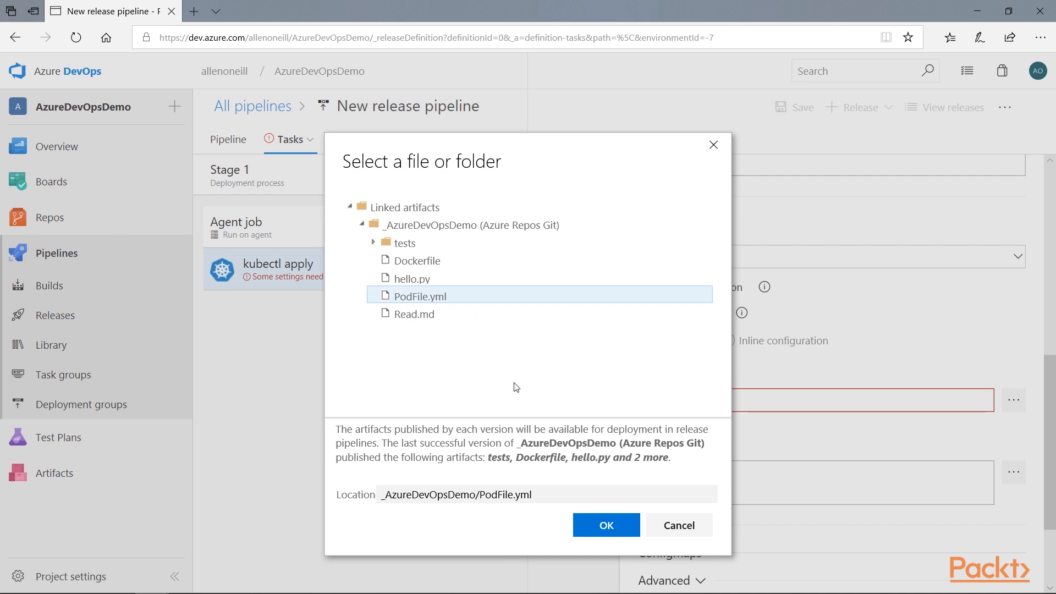
{"action": "left_click", "coordinate": [605, 525]}
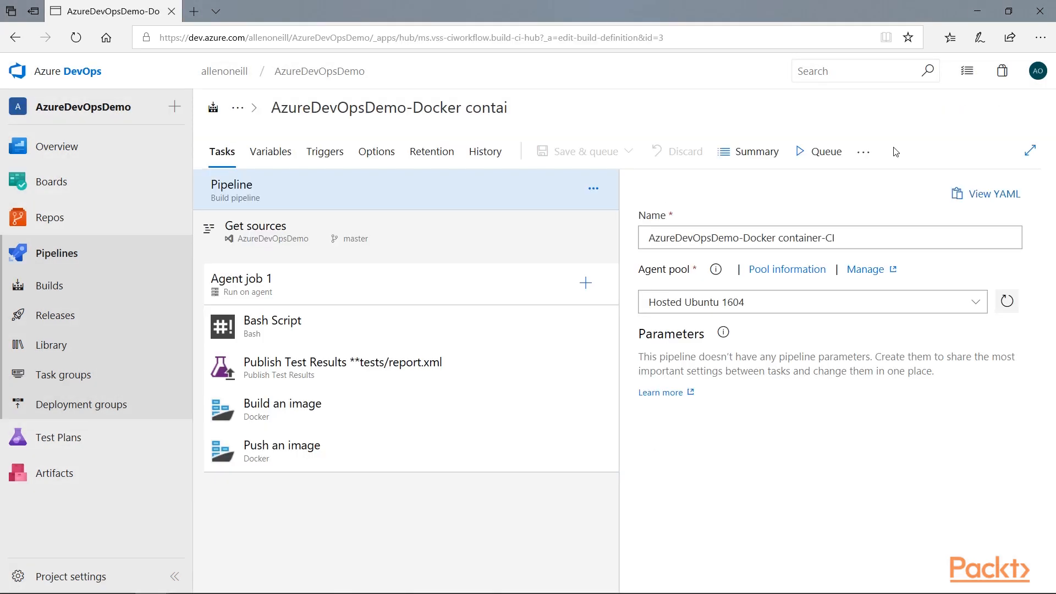
- Enable continuous integration in the triggers of the AzureDevOpsDemo-Docker container-CI build pipeline
{"action": "left_click", "coordinate": [58, 295]}
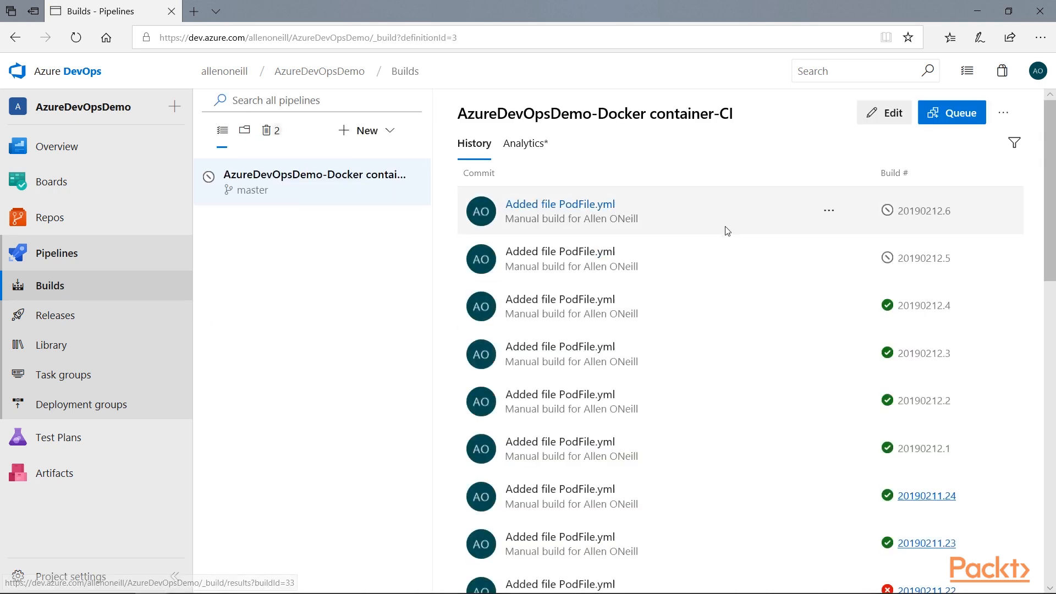
{"action": "left_click", "coordinate": [584, 205]}
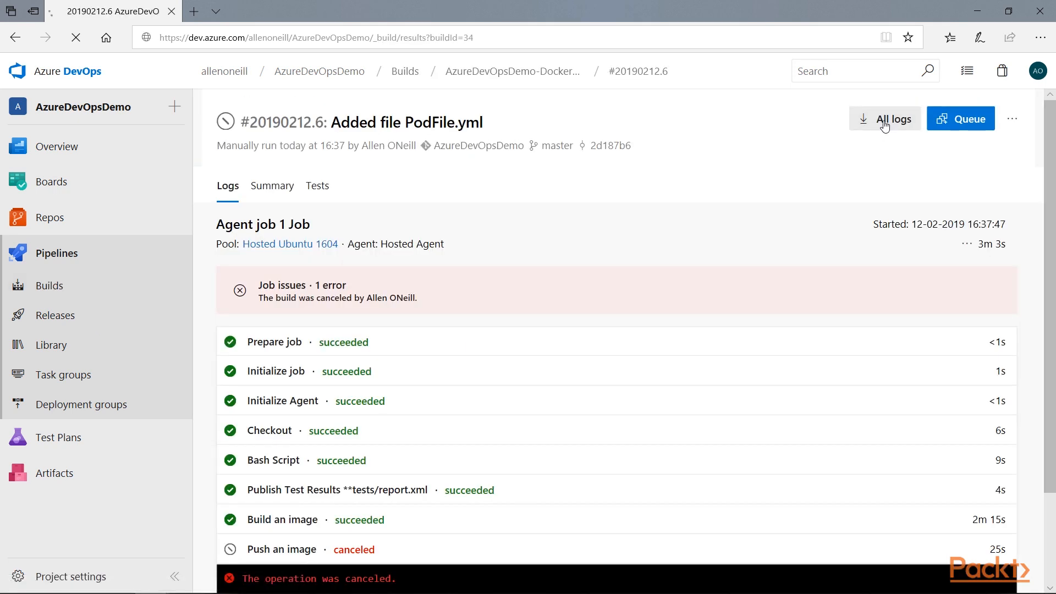
{"action": "left_click", "coordinate": [70, 264]}
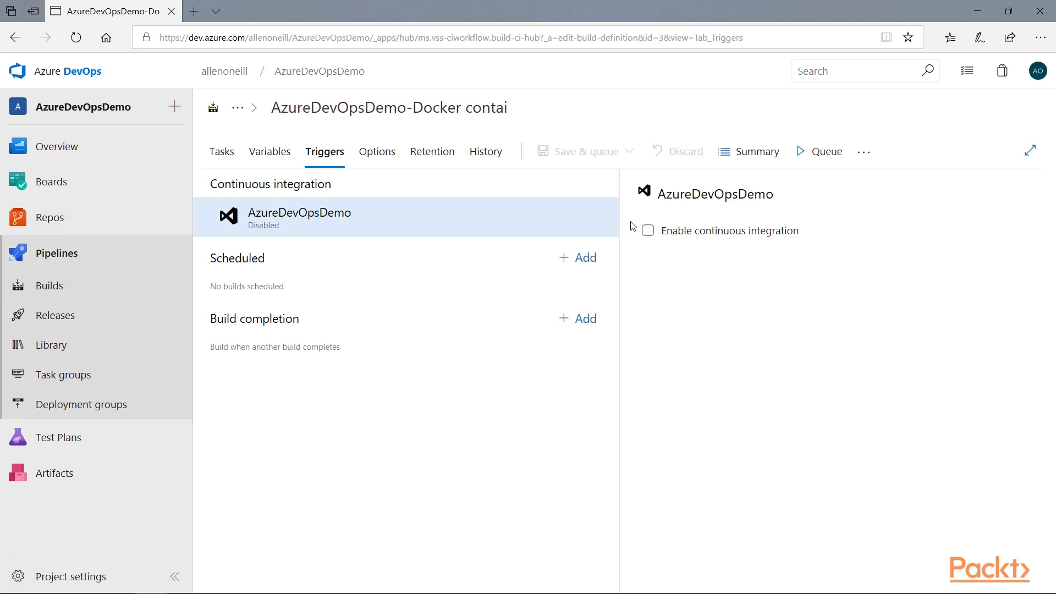
{"action": "left_click", "coordinate": [708, 233]}
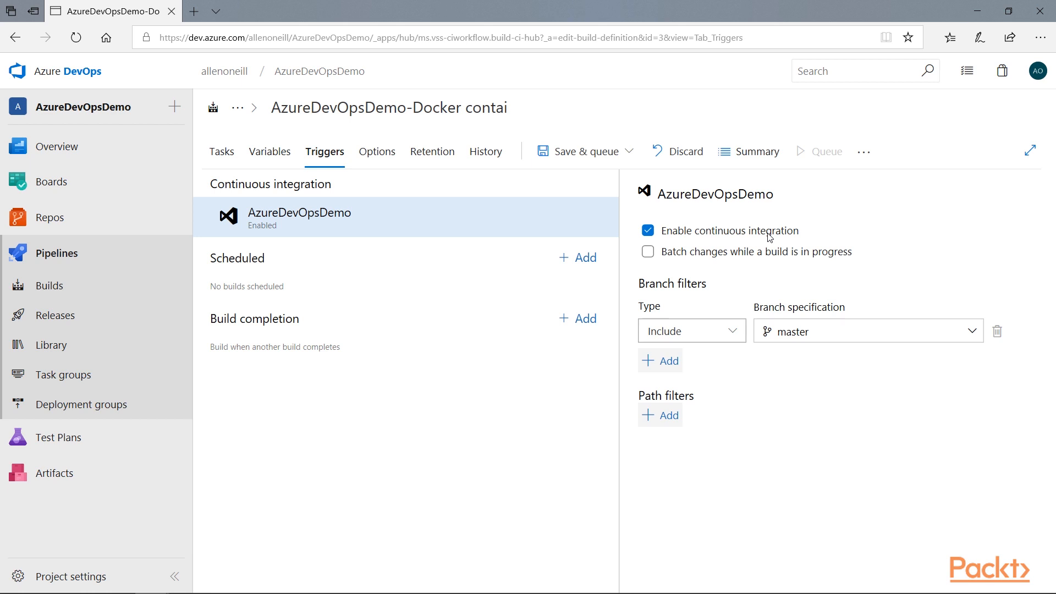
- Examine the branch filter's type and branch specification options, keeping Include and master
{"action": "left_click", "coordinate": [676, 331]}
{"action": "left_click", "coordinate": [715, 333]}
{"action": "left_click", "coordinate": [882, 333]}
{"action": "left_click", "coordinate": [831, 357]}
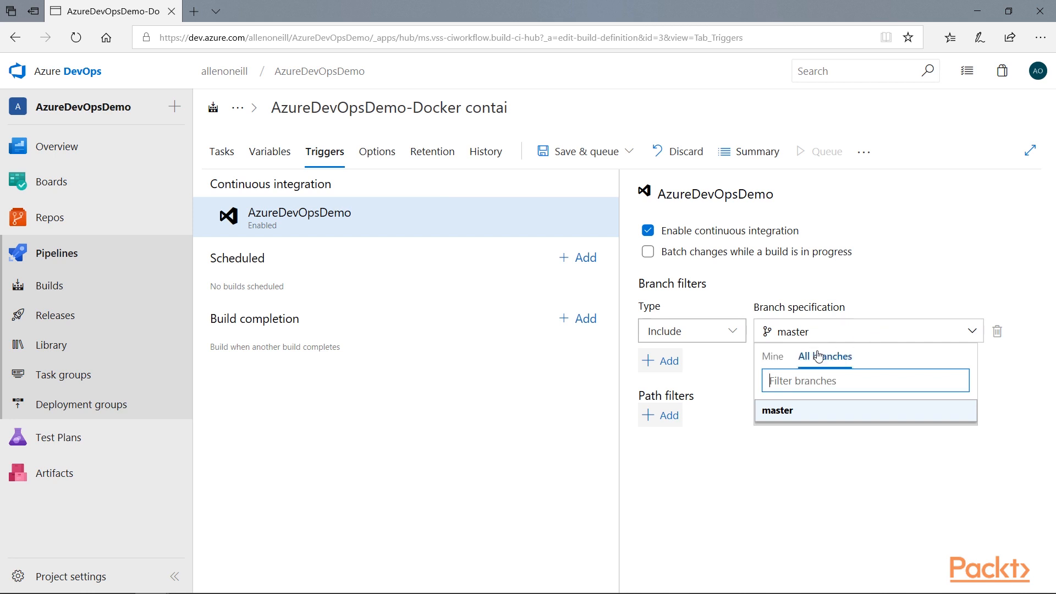
{"action": "left_click", "coordinate": [783, 359]}
{"action": "left_click", "coordinate": [908, 338]}
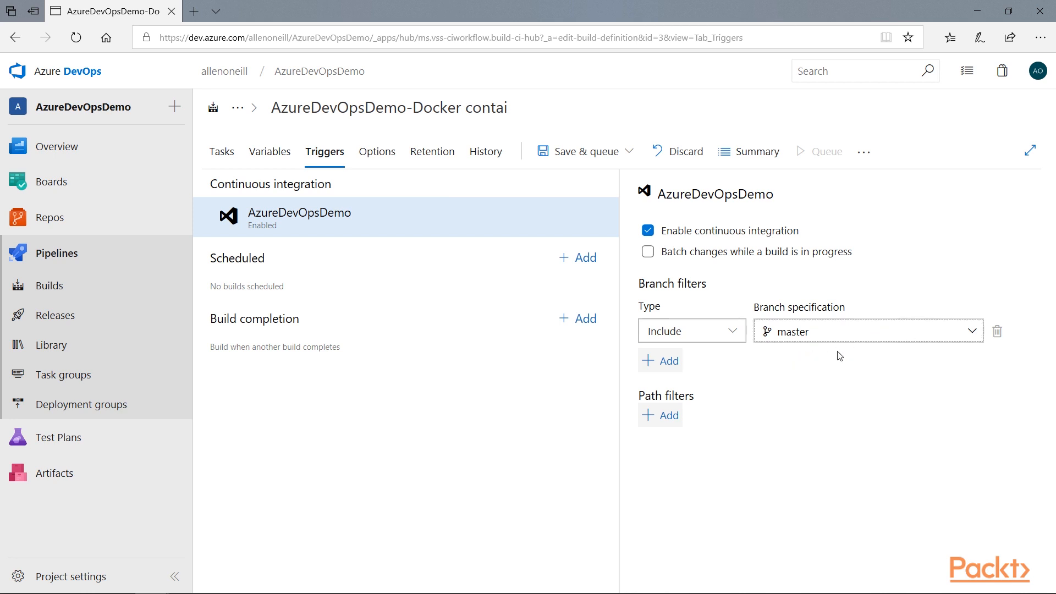
- Save and queue the build pipeline with the comment "pipeline build" and open the queued build's results
{"action": "left_click", "coordinate": [586, 156]}
{"action": "left_click", "coordinate": [567, 182]}
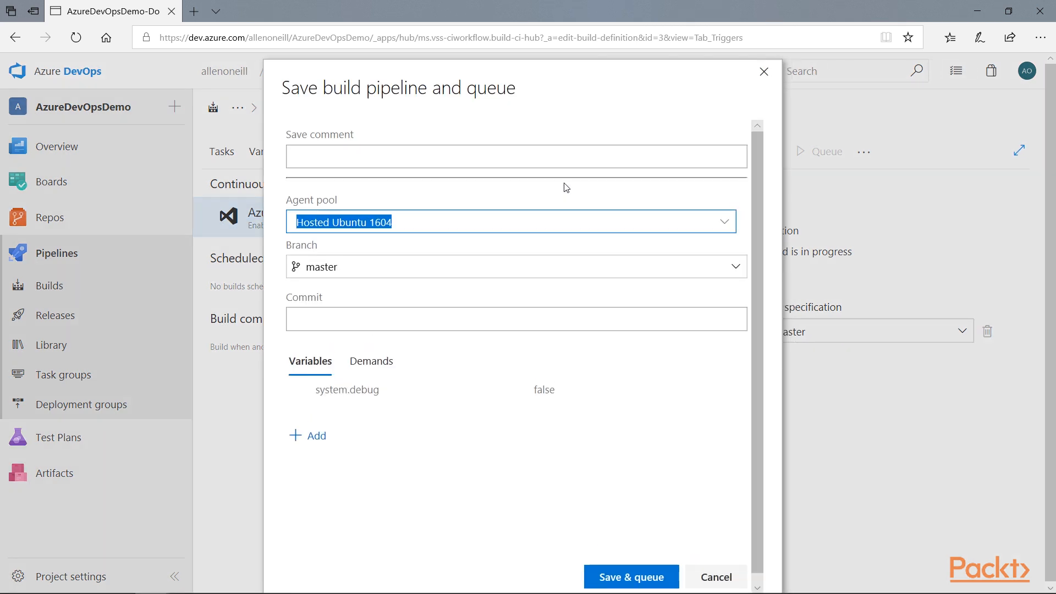
{"action": "left_click", "coordinate": [440, 159]}
{"action": "type", "text": "pipeline build"}
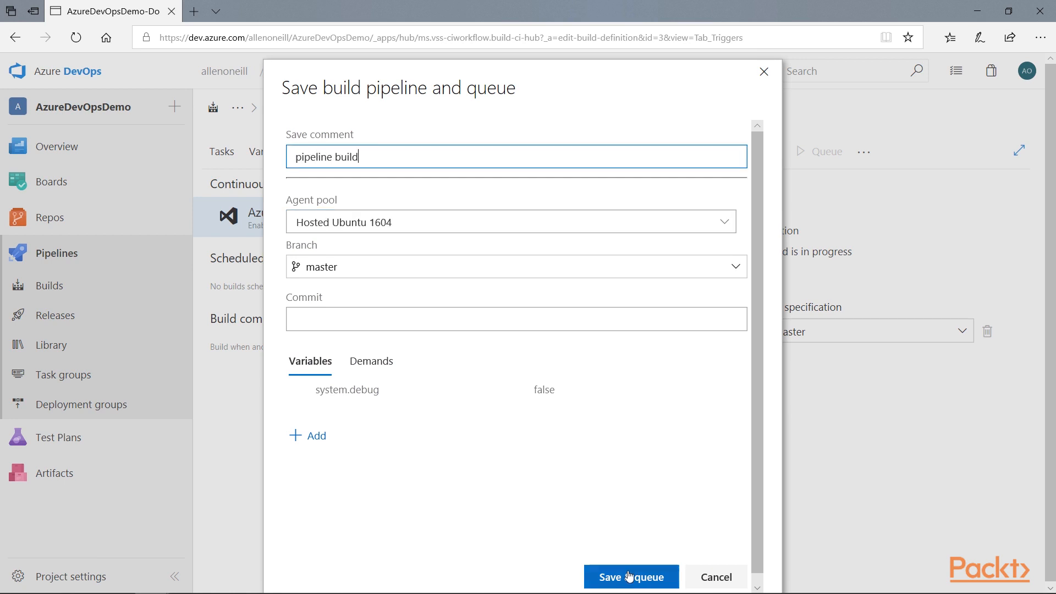
{"action": "left_click", "coordinate": [616, 586]}
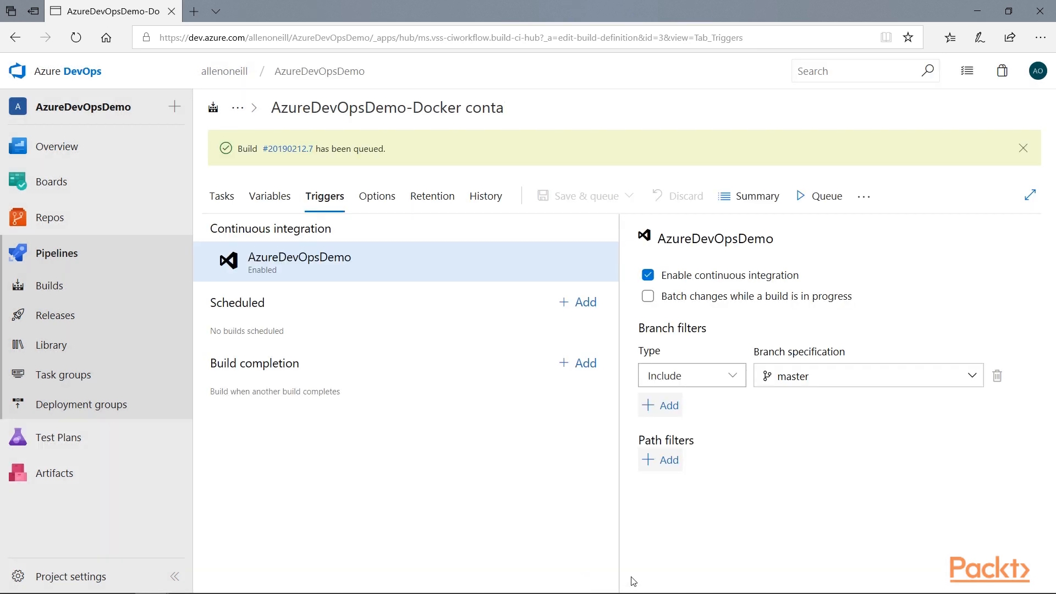
{"action": "left_click", "coordinate": [288, 149]}
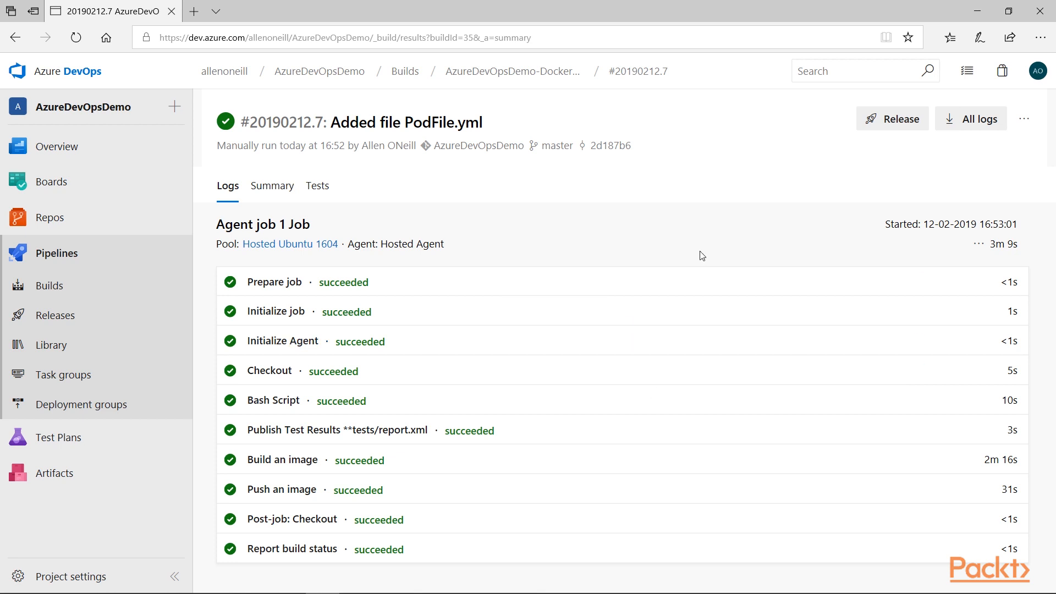
{"action": "left_click", "coordinate": [697, 207]}
- Open the new release pipeline for editing and rename Stage 1 to Production
{"action": "left_click", "coordinate": [75, 321]}
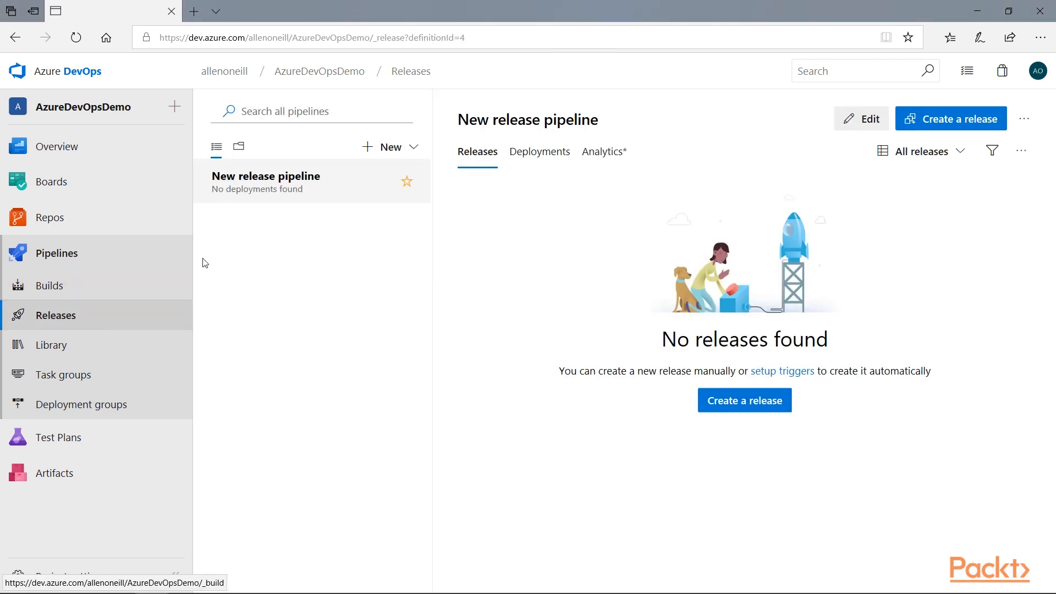
{"action": "left_click", "coordinate": [296, 183]}
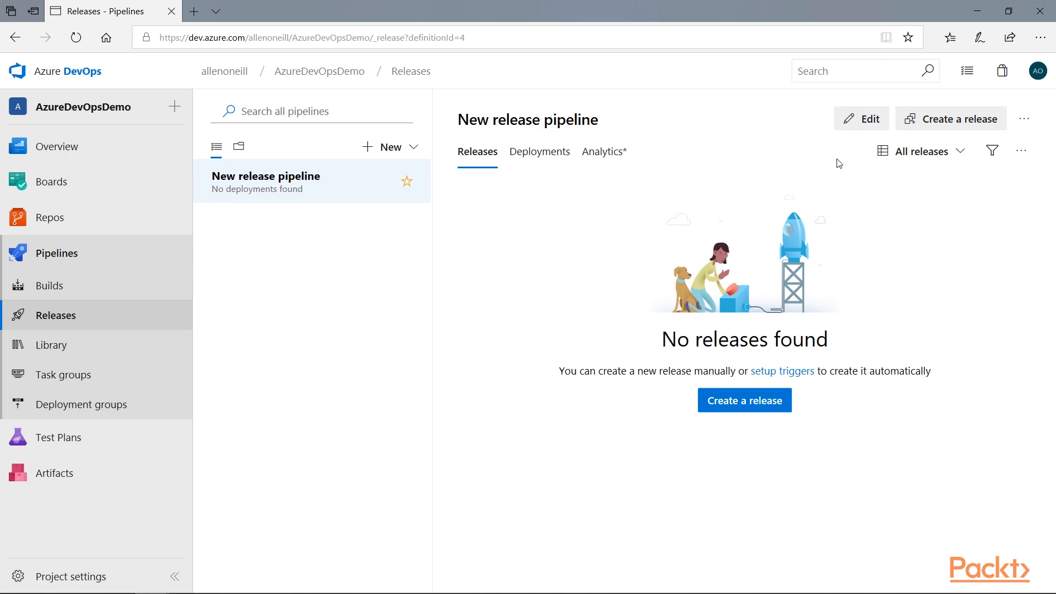
{"action": "left_click", "coordinate": [866, 120]}
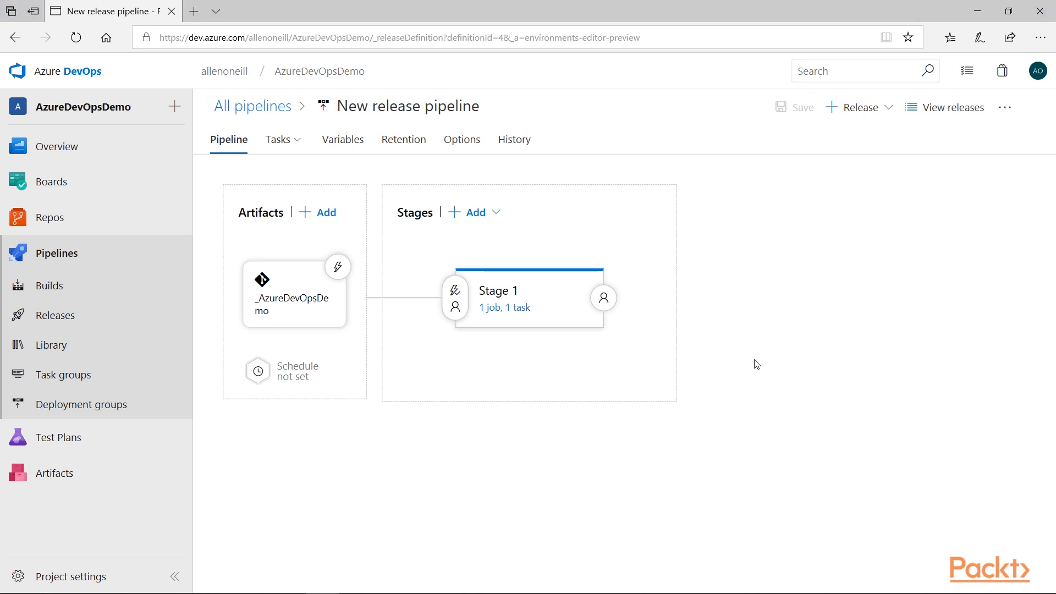
{"action": "left_click", "coordinate": [556, 291]}
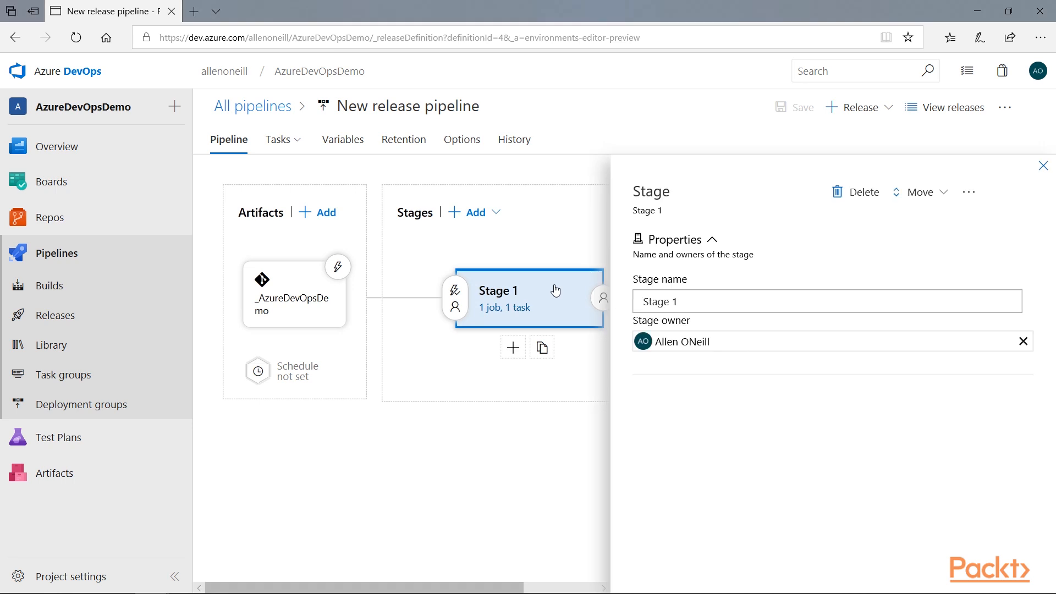
{"action": "triple_click", "coordinate": [882, 301]}
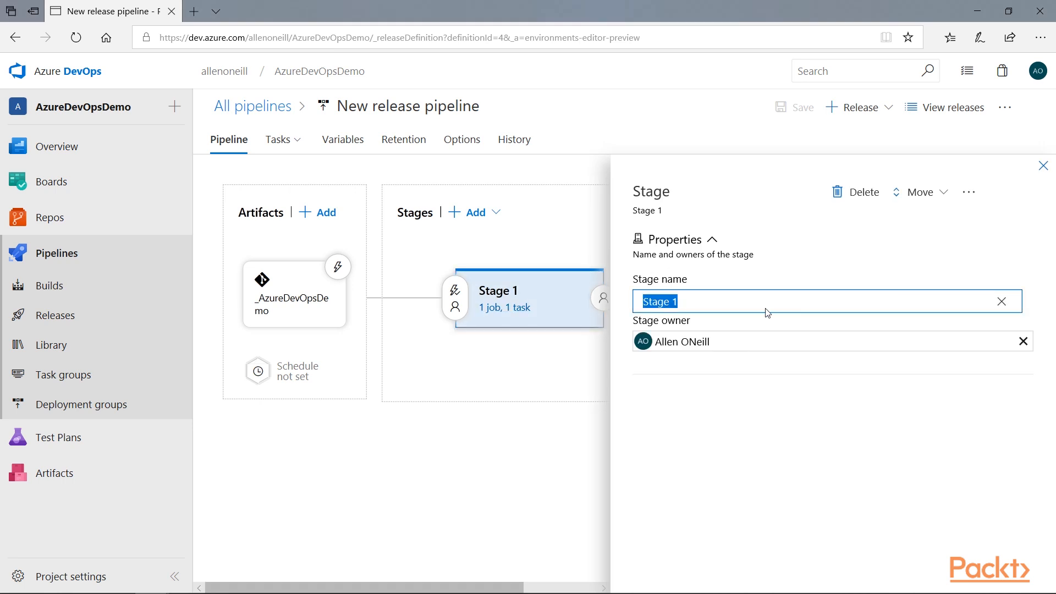
{"action": "type", "text": "Production"}
{"action": "left_click", "coordinate": [1043, 165]}
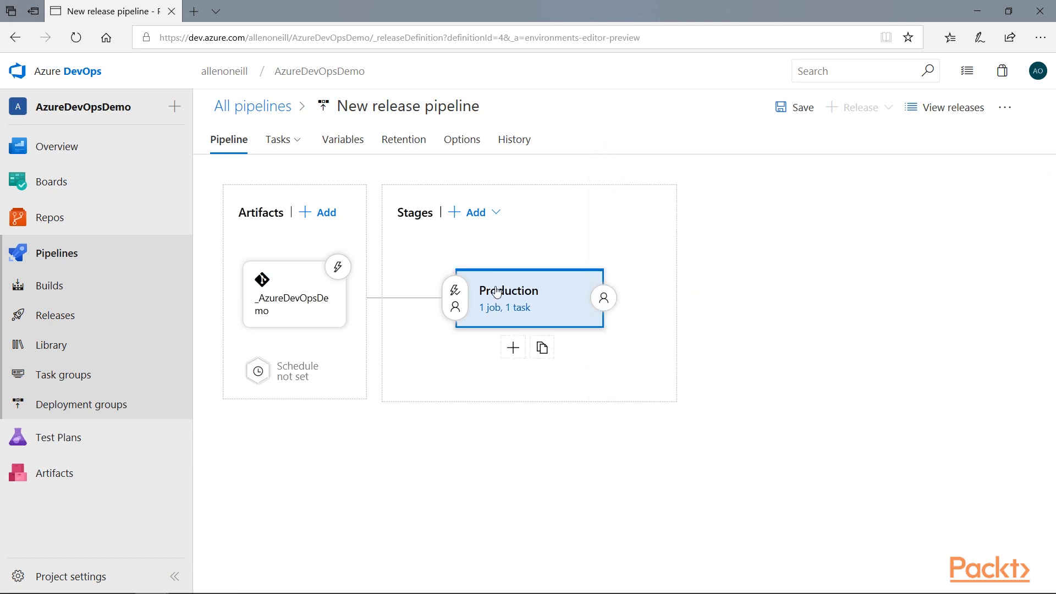
- Clone the Production stage and name the copy QA
{"action": "left_click", "coordinate": [476, 212]}
{"action": "left_click", "coordinate": [500, 266]}
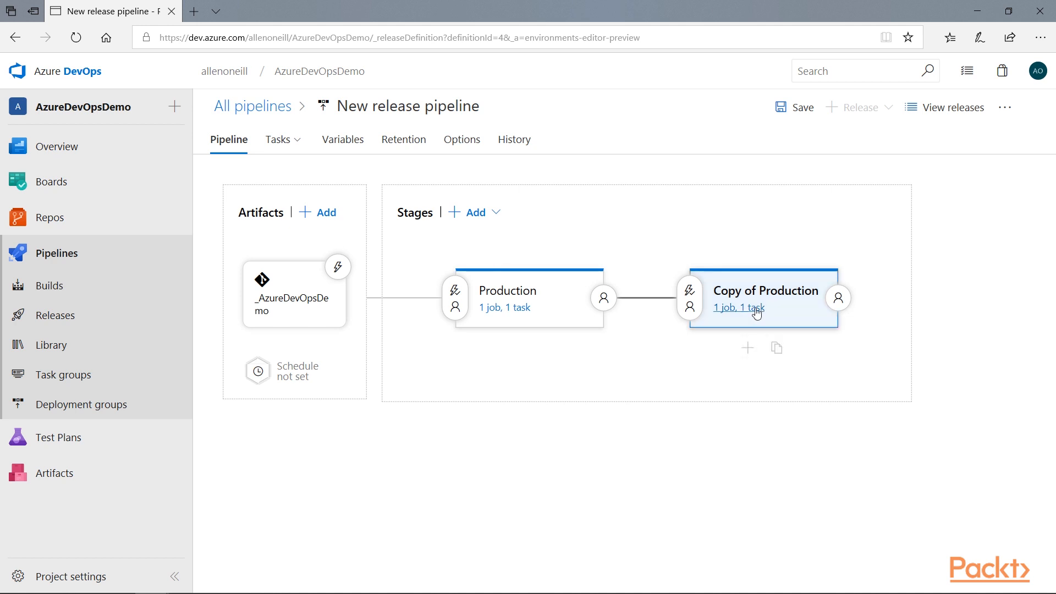
{"action": "left_click", "coordinate": [777, 294]}
{"action": "left_click_drag", "start_coordinate": [777, 294], "coordinate": [592, 301]}
{"action": "type", "text": "QA"}
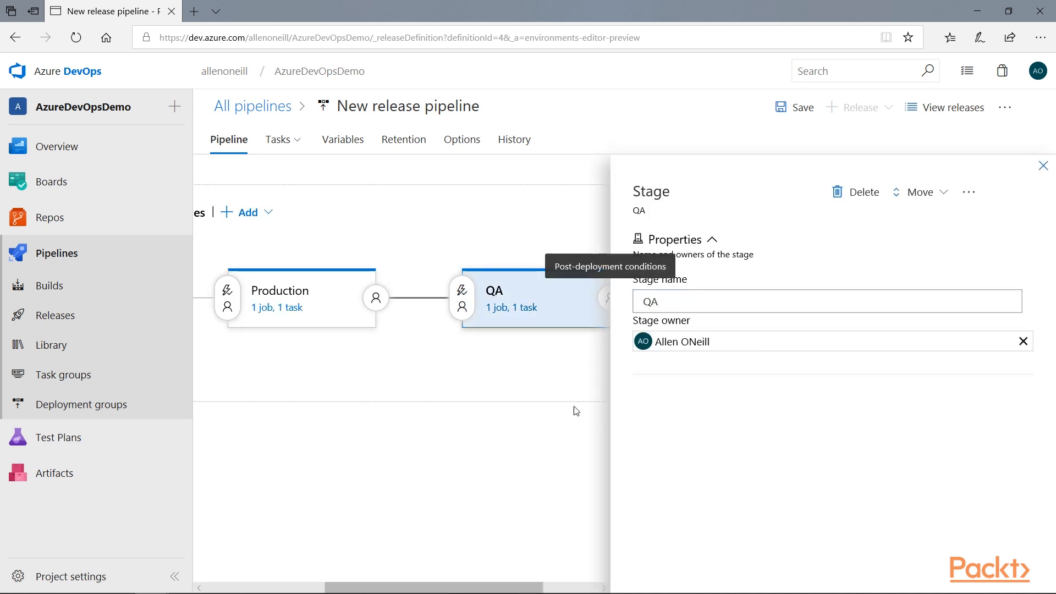
{"action": "left_click", "coordinate": [1043, 166]}
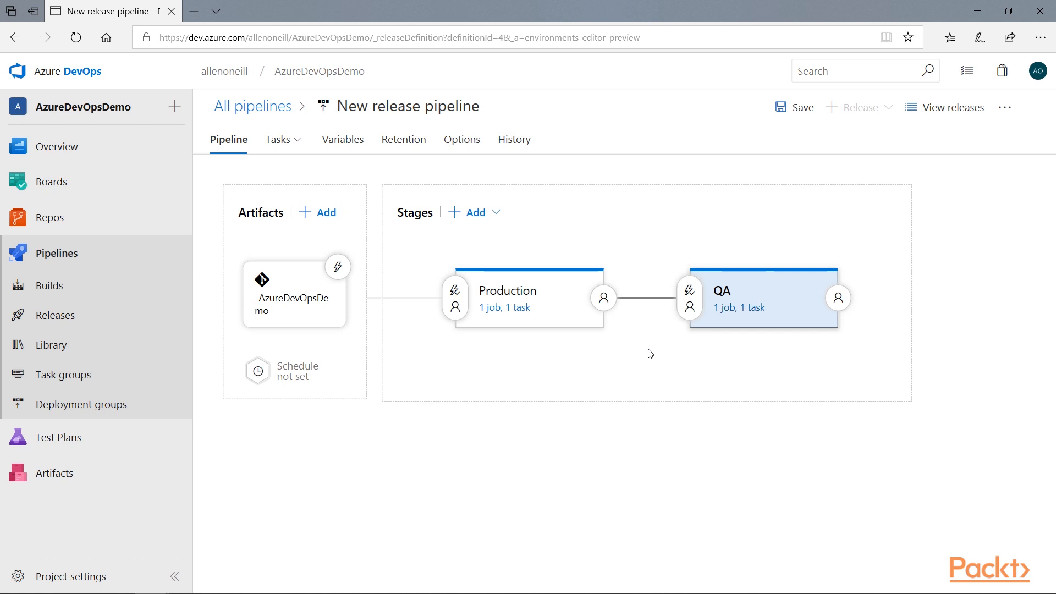
- Set the QA stage to trigger After release and the Production stage to trigger After stage, with QA as its preceding stage
{"action": "left_click", "coordinate": [690, 291]}
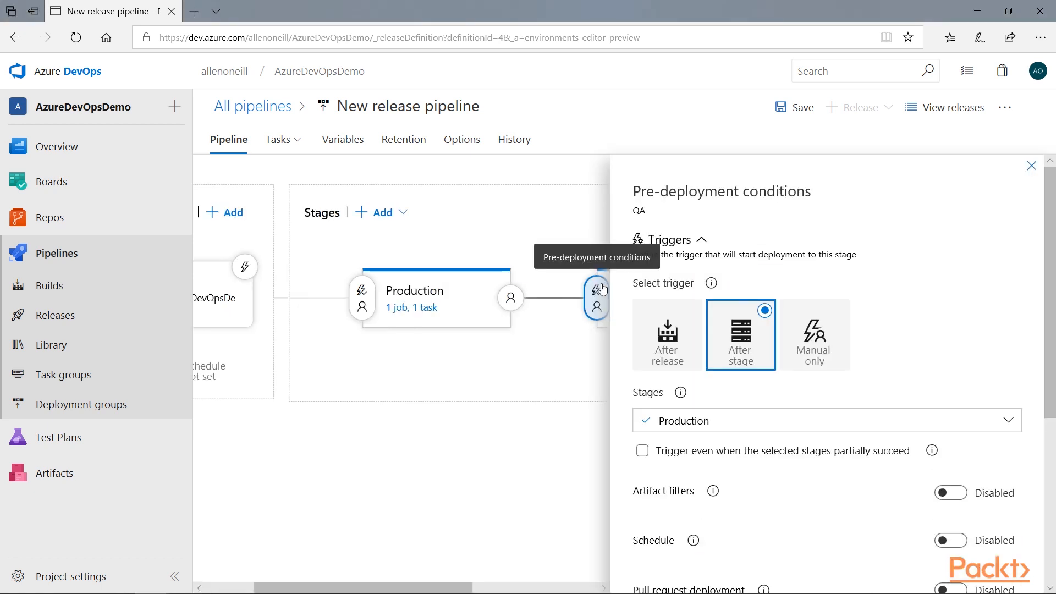
{"action": "left_click", "coordinate": [675, 349]}
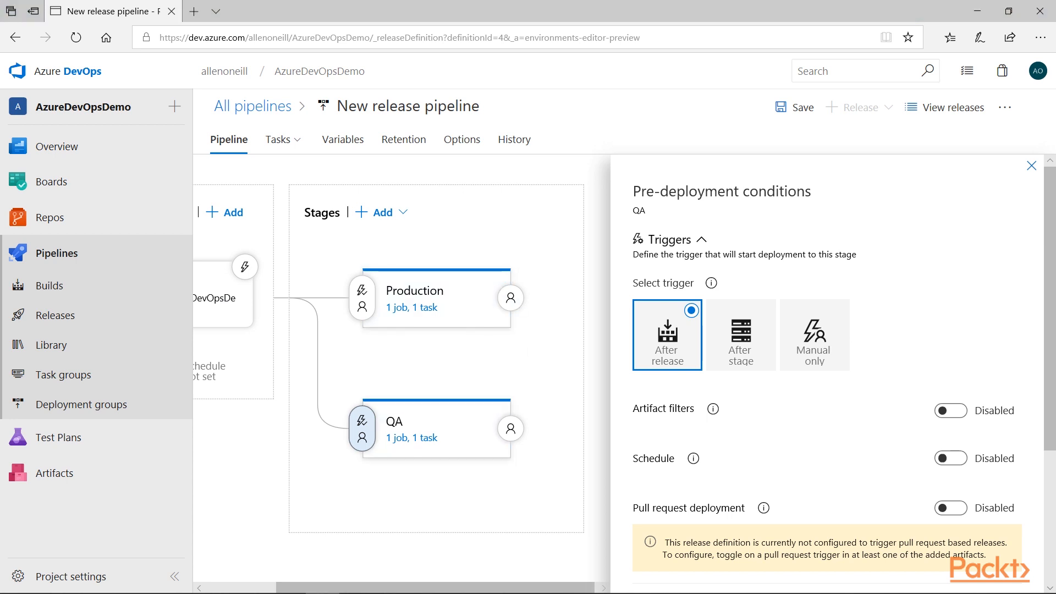
{"action": "left_click", "coordinate": [362, 294]}
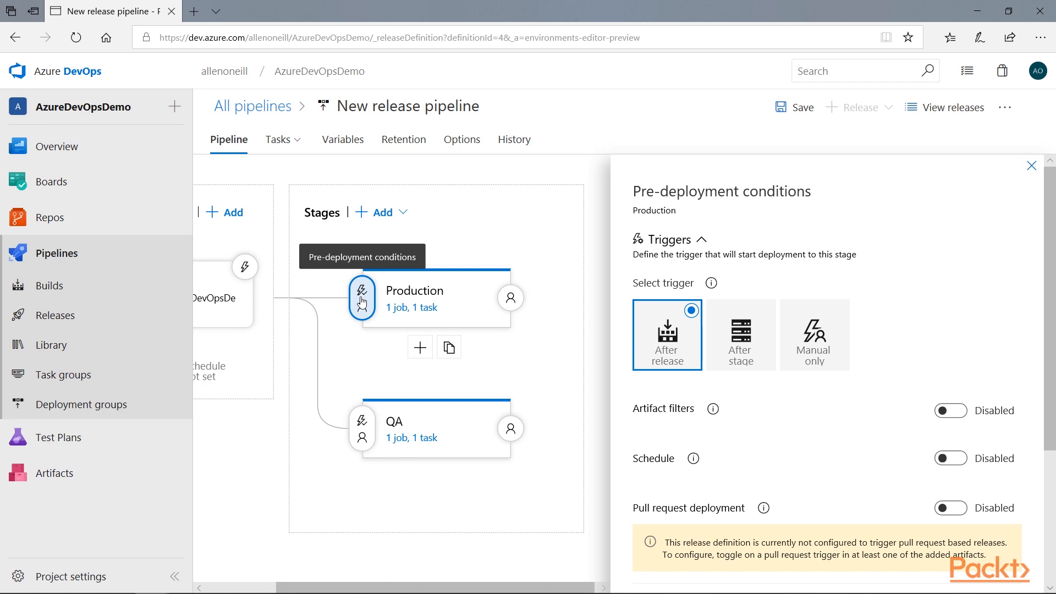
{"action": "left_click", "coordinate": [740, 345]}
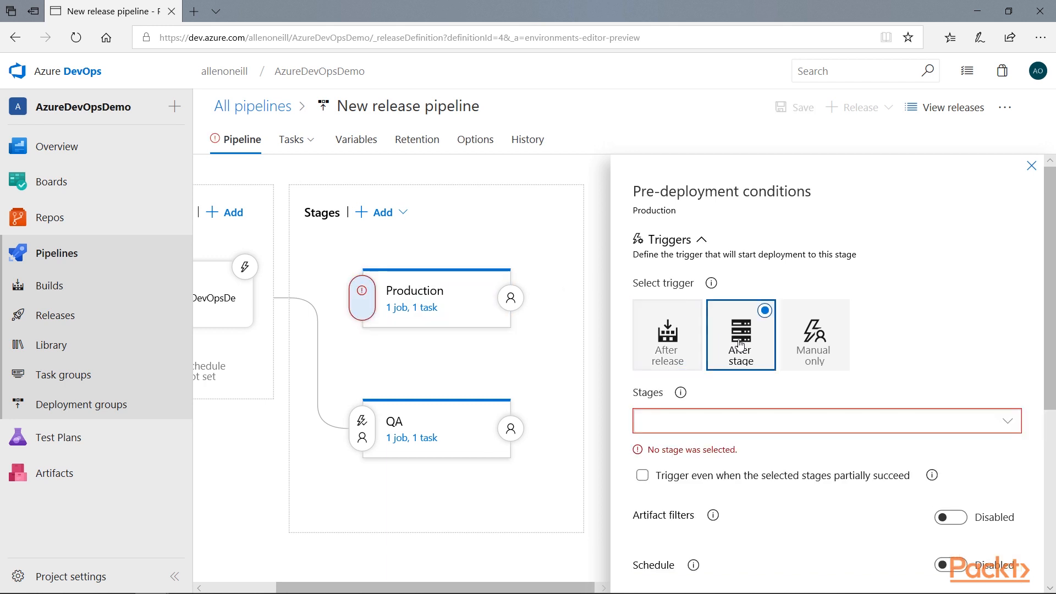
{"action": "left_click", "coordinate": [1009, 421]}
{"action": "left_click", "coordinate": [688, 455]}
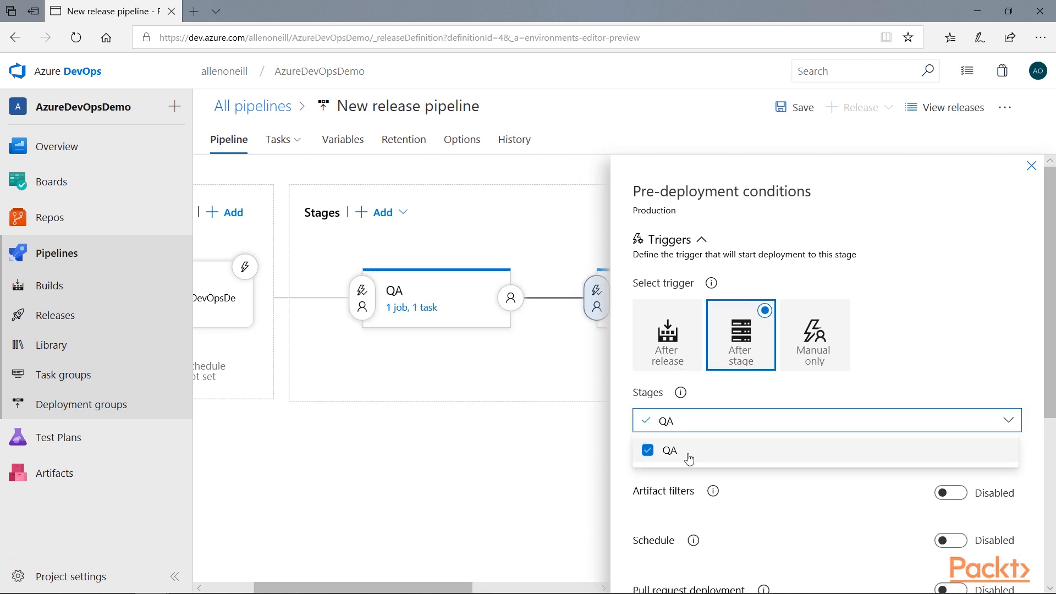
- Allow the Production stage to trigger even when the selected stages partially succeed, and close its pre-deployment conditions
{"action": "left_click", "coordinate": [841, 403]}
{"action": "scroll", "coordinate": [842, 402], "scroll_direction": "down", "scroll_amount": 2}
{"action": "left_click", "coordinate": [759, 313]}
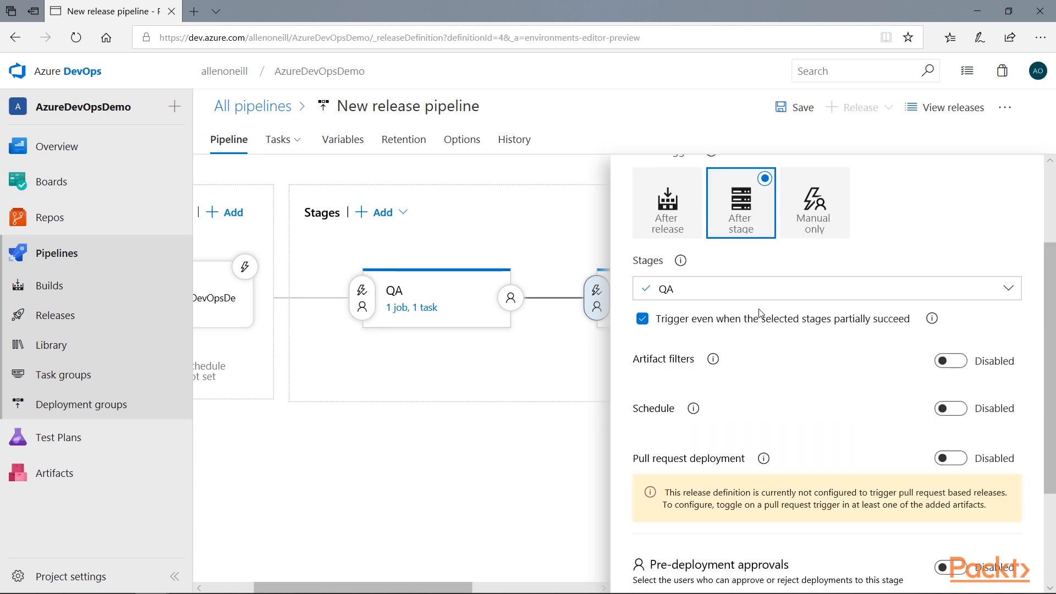
{"action": "scroll", "coordinate": [761, 312], "scroll_direction": "down", "scroll_amount": 1}
{"action": "key", "text": "Escape"}
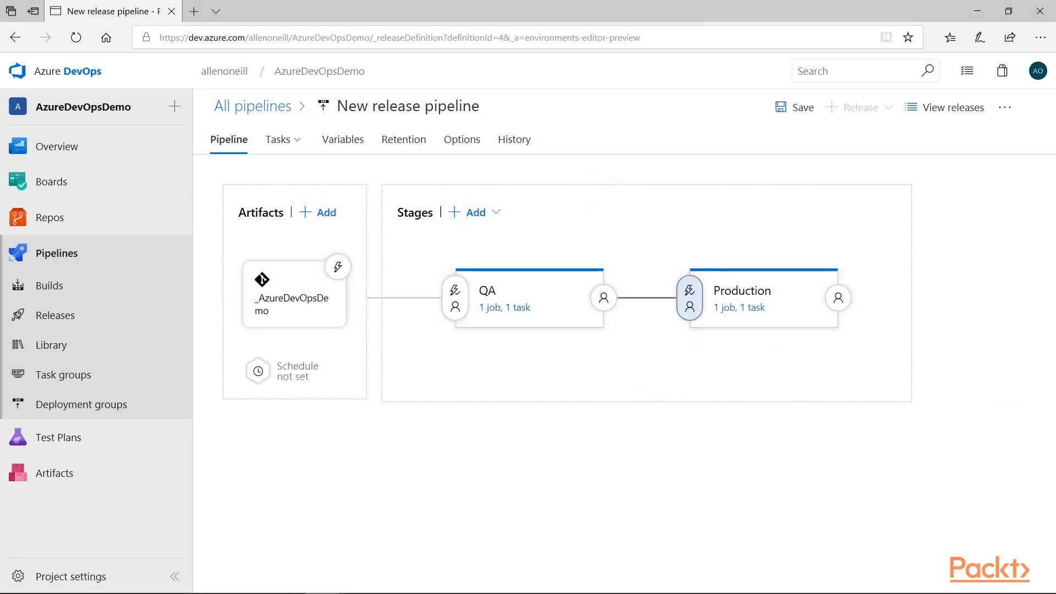
- Search the tasks for "deploy azu" and add Azure App Service Deploy to the QA stage's agent job
{"action": "left_click", "coordinate": [300, 141]}
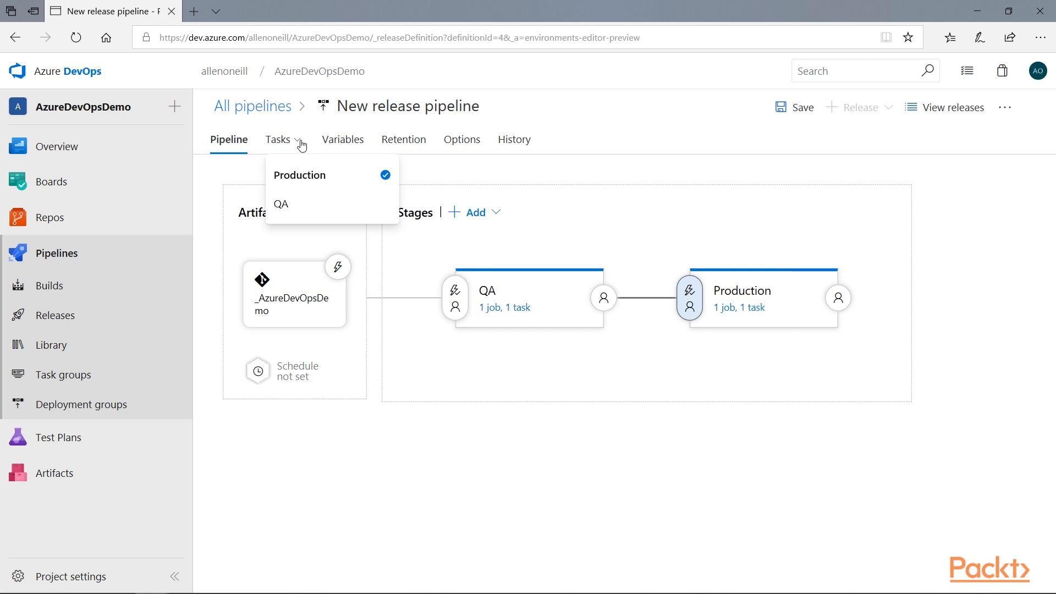
{"action": "left_click", "coordinate": [291, 205]}
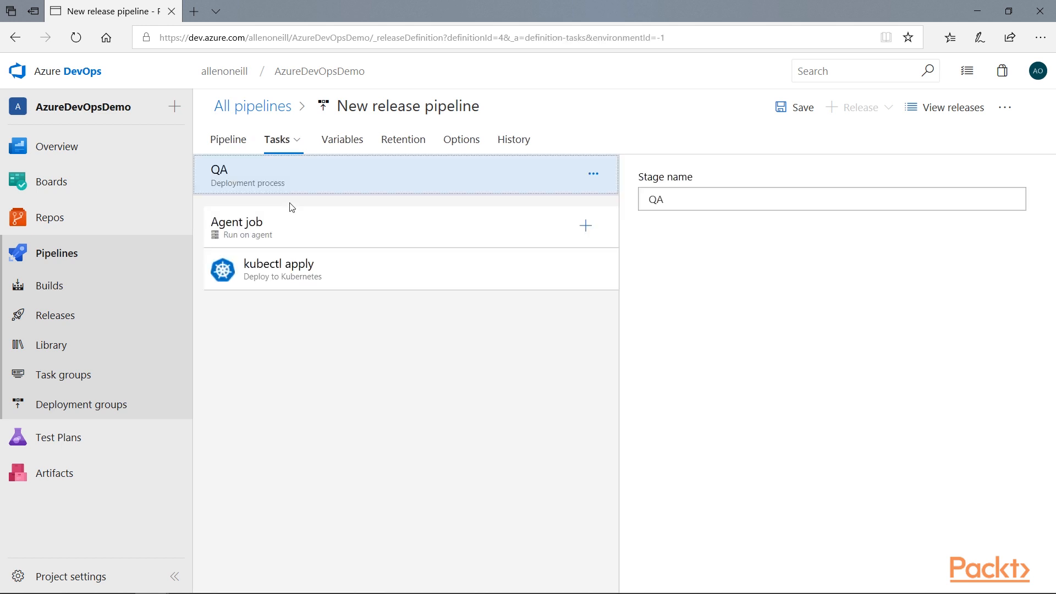
{"action": "left_click", "coordinate": [331, 263]}
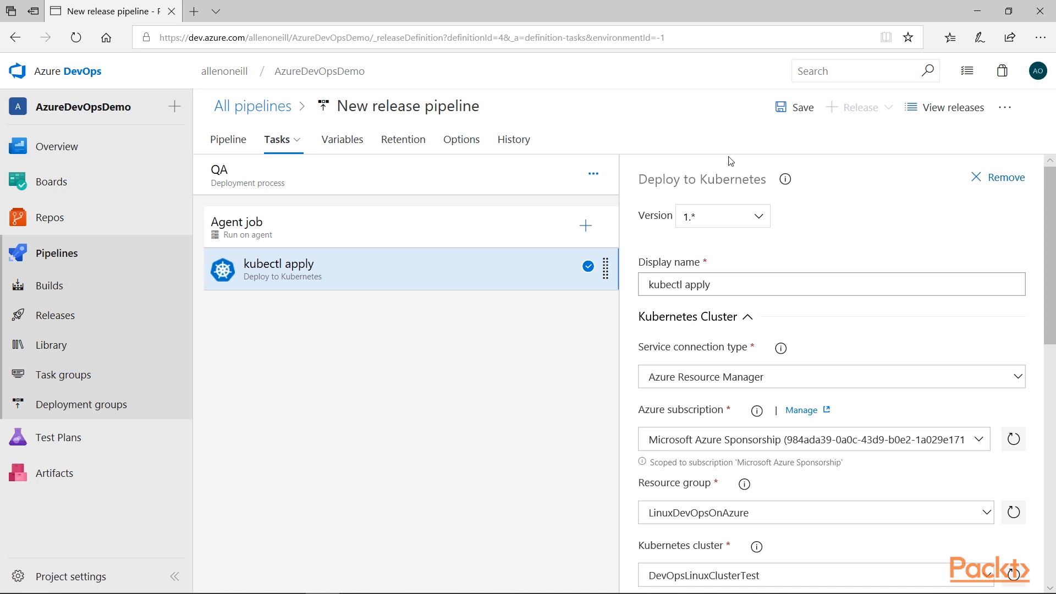
{"action": "left_click", "coordinate": [585, 227]}
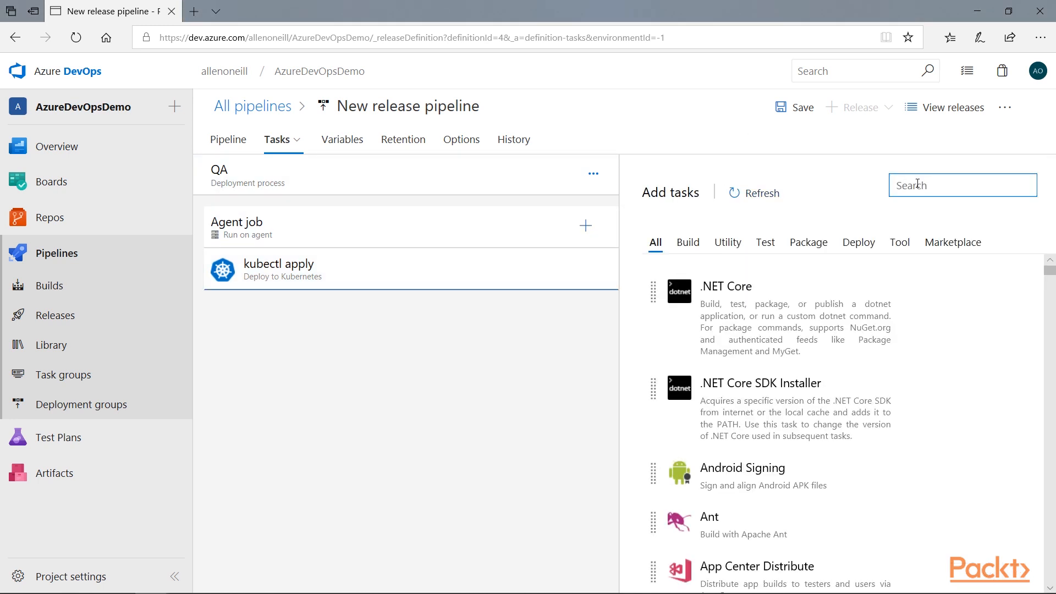
{"action": "type", "text": "deploy azu"}
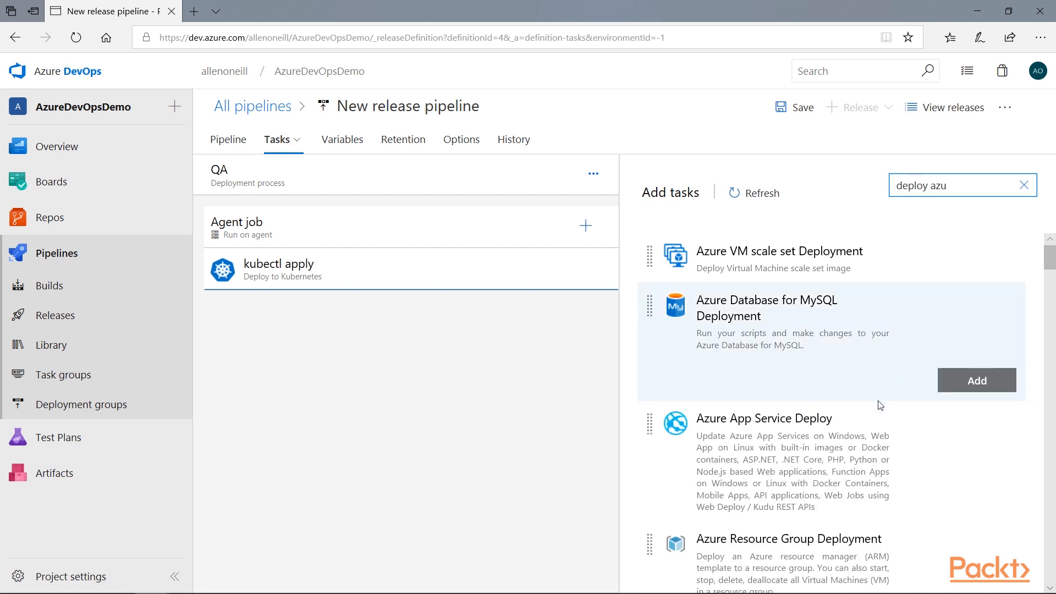
{"action": "left_click", "coordinate": [967, 466]}
{"action": "left_click", "coordinate": [977, 498]}
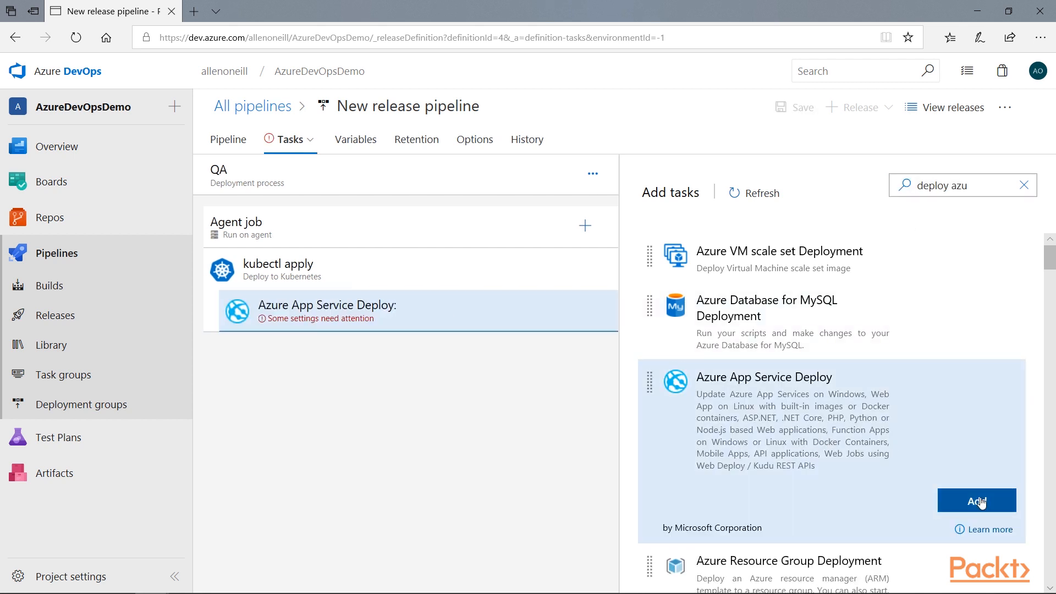
- Configure the Azure App Service Deploy task with the Microsoft Azure Sponsorship subscription and the Web App on Linux service type
{"action": "left_click", "coordinate": [417, 309]}
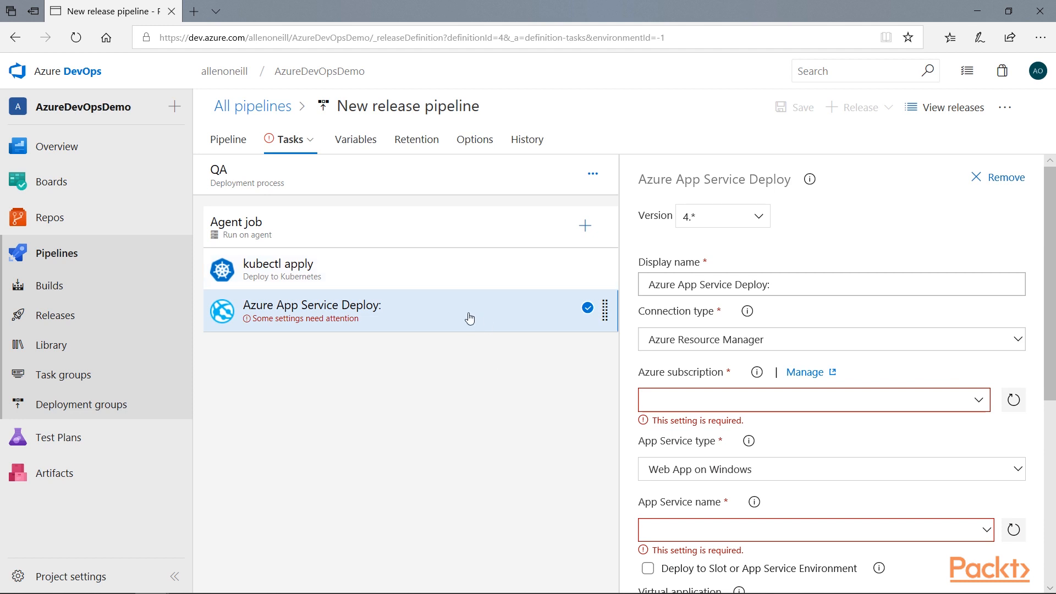
{"action": "left_click", "coordinate": [979, 400]}
{"action": "left_click", "coordinate": [833, 446]}
{"action": "scroll", "coordinate": [834, 392], "scroll_direction": "down", "scroll_amount": 2}
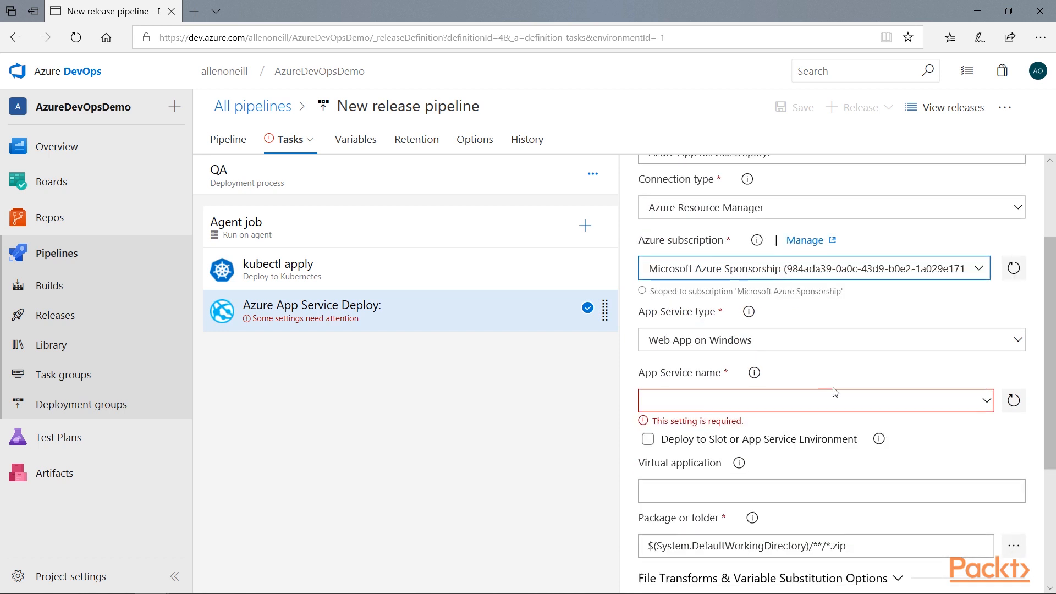
{"action": "left_click", "coordinate": [1015, 344]}
{"action": "left_click", "coordinate": [715, 382]}
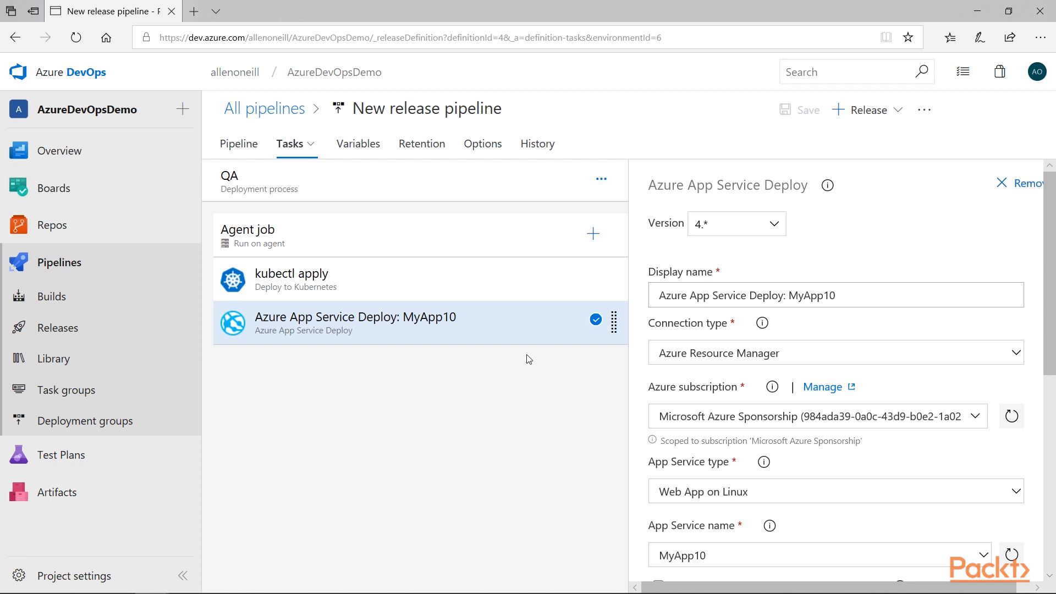
- Return to the pipeline overview and examine the pre-deployment conditions of the QA and Production stages
{"action": "left_click", "coordinate": [255, 145]}
{"action": "left_click", "coordinate": [1043, 170]}
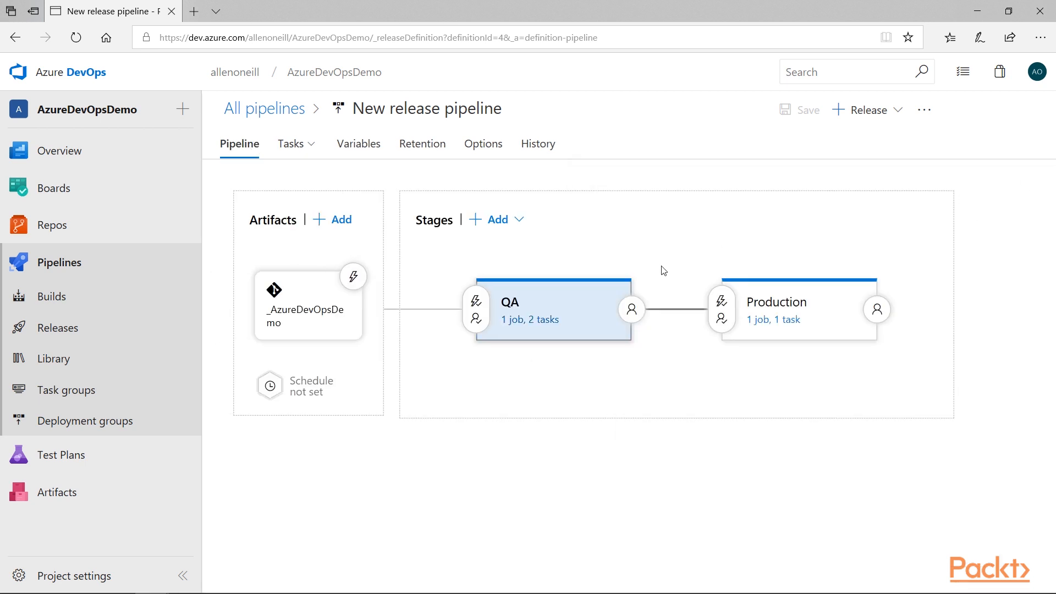
{"action": "mouse_move", "coordinate": [593, 337]}
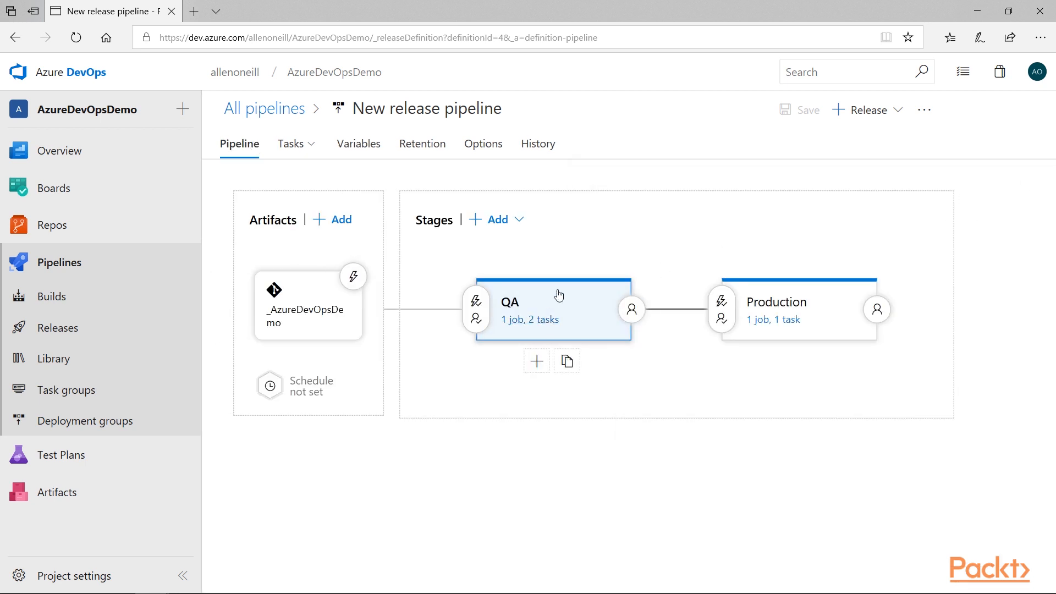
{"action": "left_click", "coordinate": [537, 324]}
{"action": "left_click", "coordinate": [454, 296]}
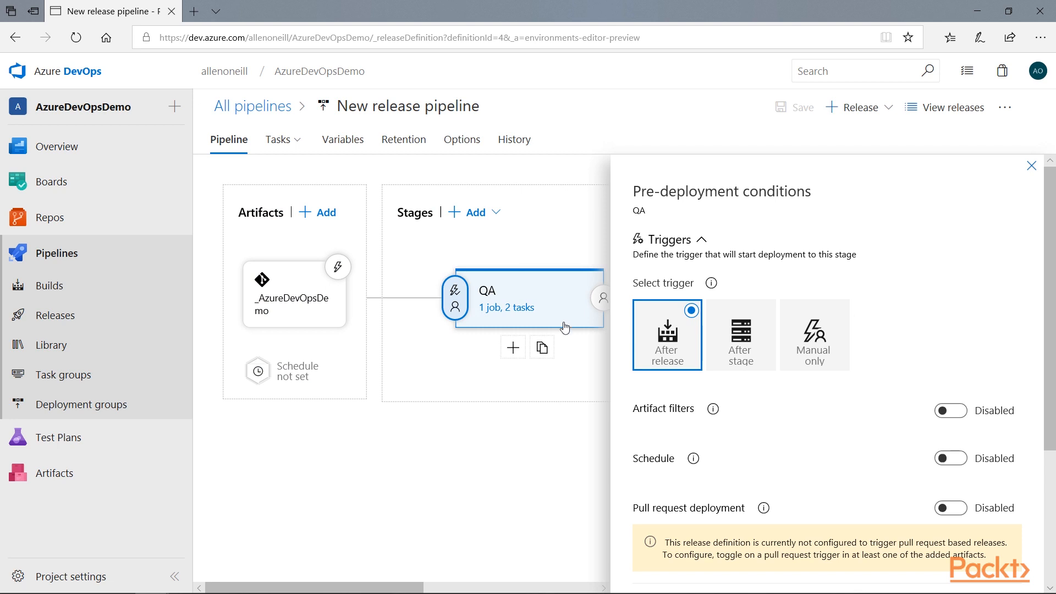
{"action": "left_click", "coordinate": [1031, 166]}
{"action": "left_click", "coordinate": [687, 304]}
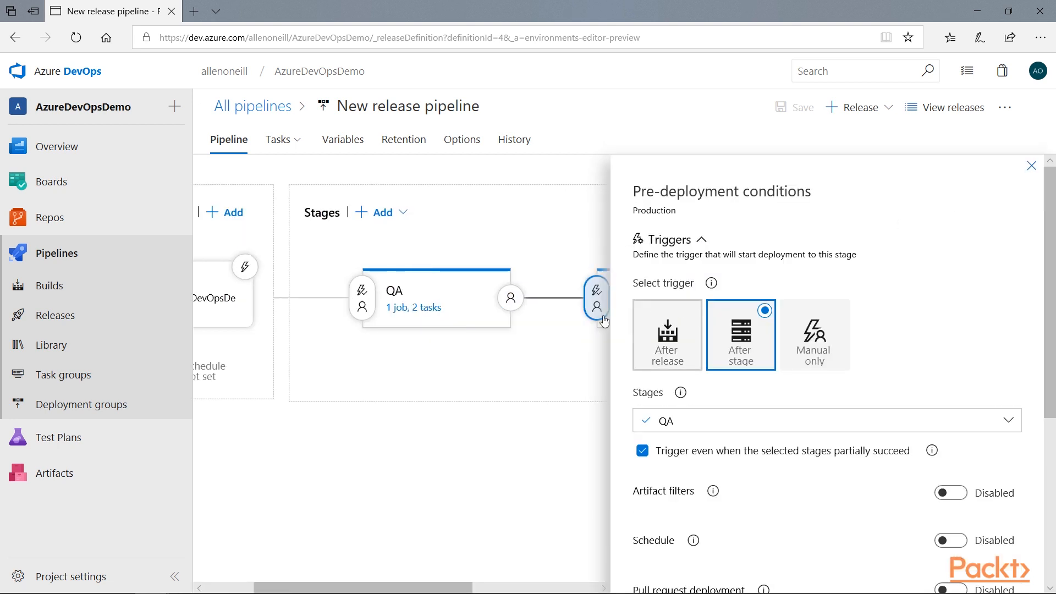
- Enable pre-deployment approvals on the QA stage and add the project owner's user account as approver
{"action": "left_click", "coordinate": [358, 304]}
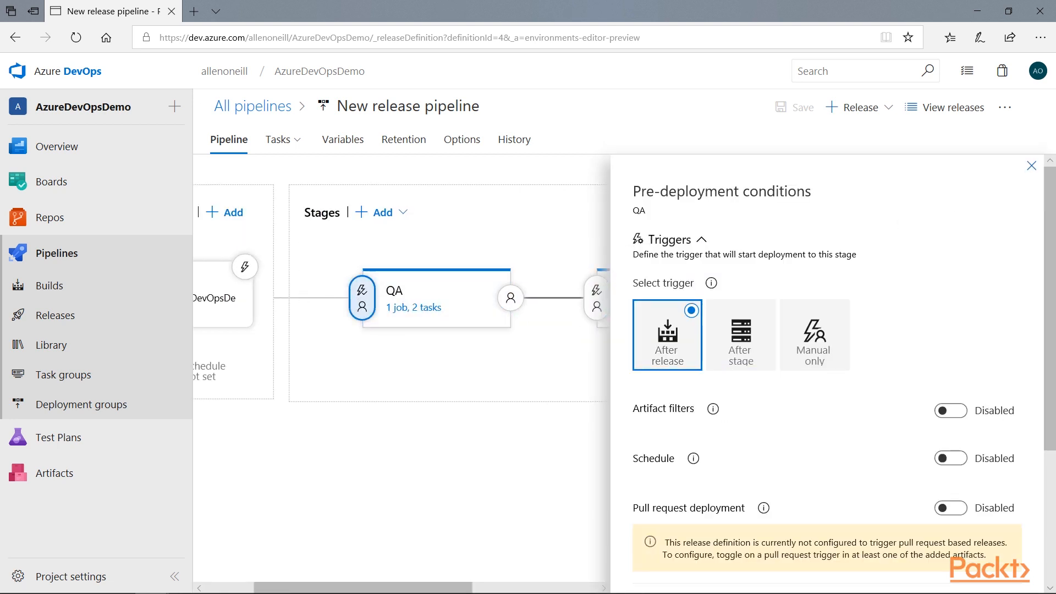
{"action": "scroll", "coordinate": [856, 462], "scroll_direction": "down", "scroll_amount": 3}
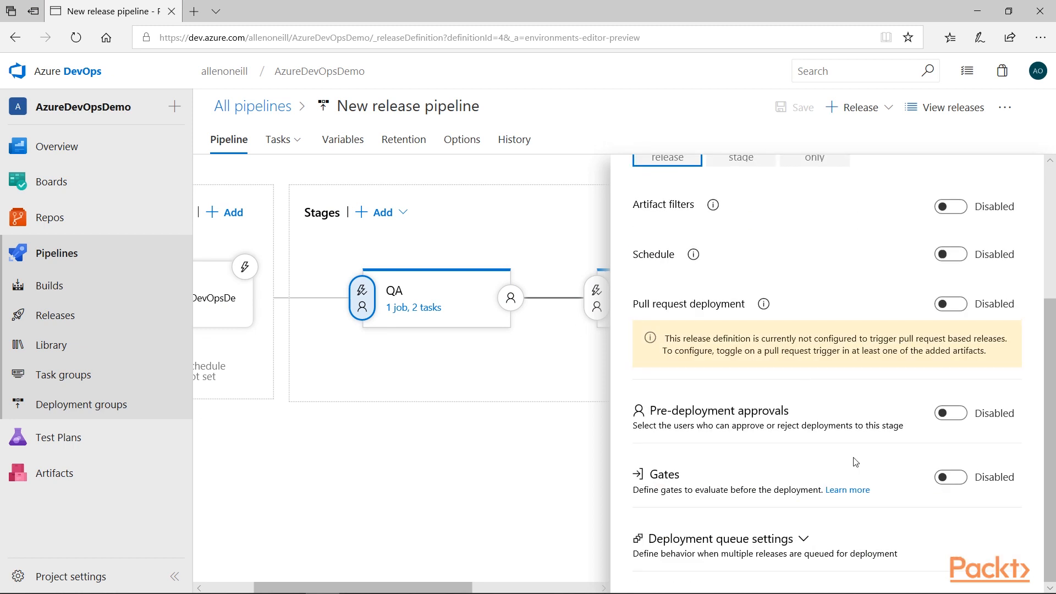
{"action": "left_click", "coordinate": [953, 414]}
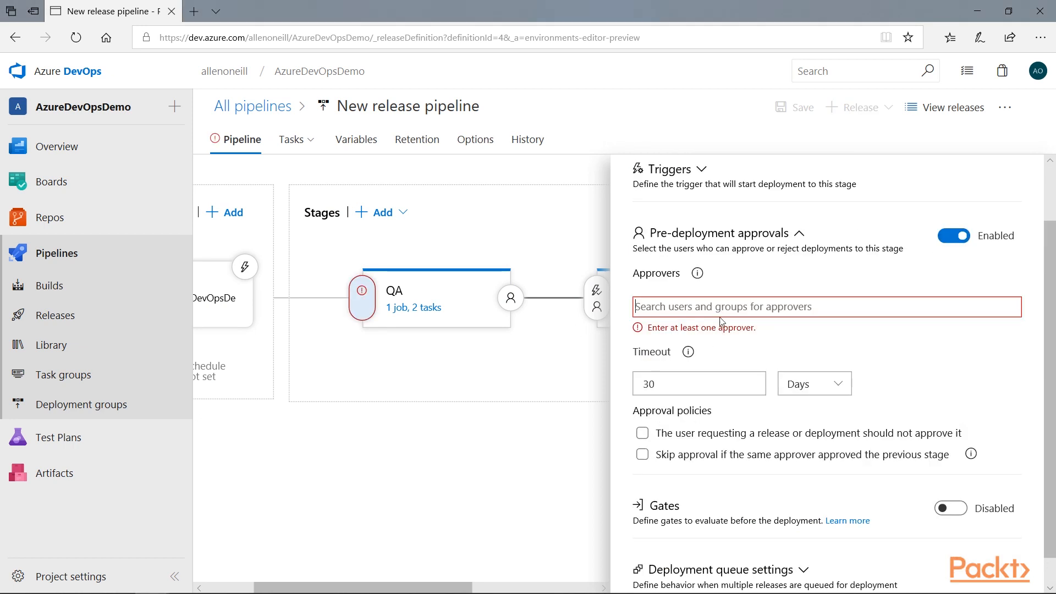
{"action": "scroll", "coordinate": [726, 352], "scroll_direction": "up", "scroll_amount": 1}
{"action": "type", "text": "a"}
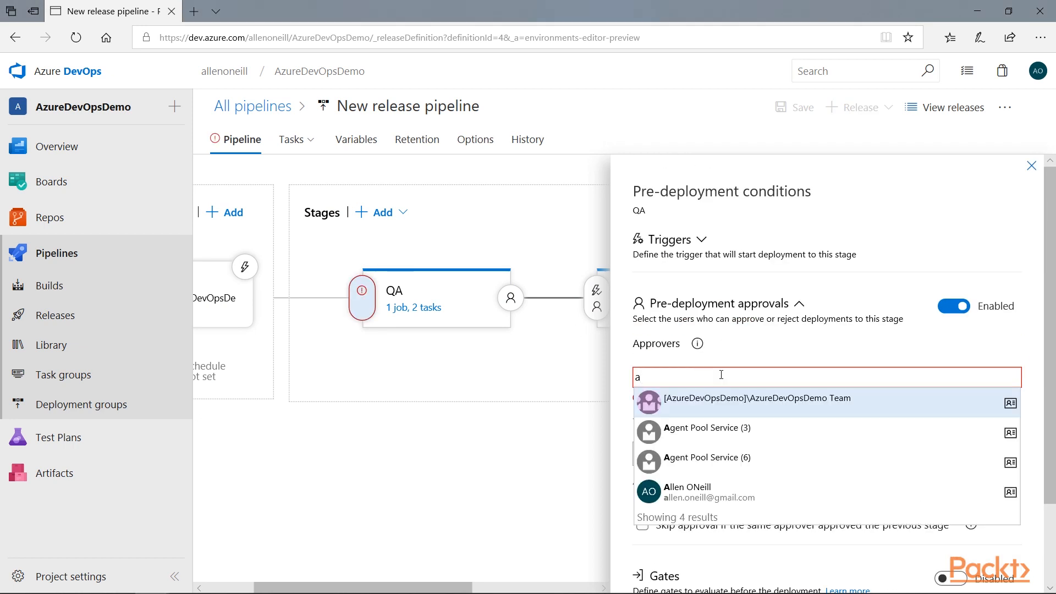
{"action": "left_click", "coordinate": [705, 492]}
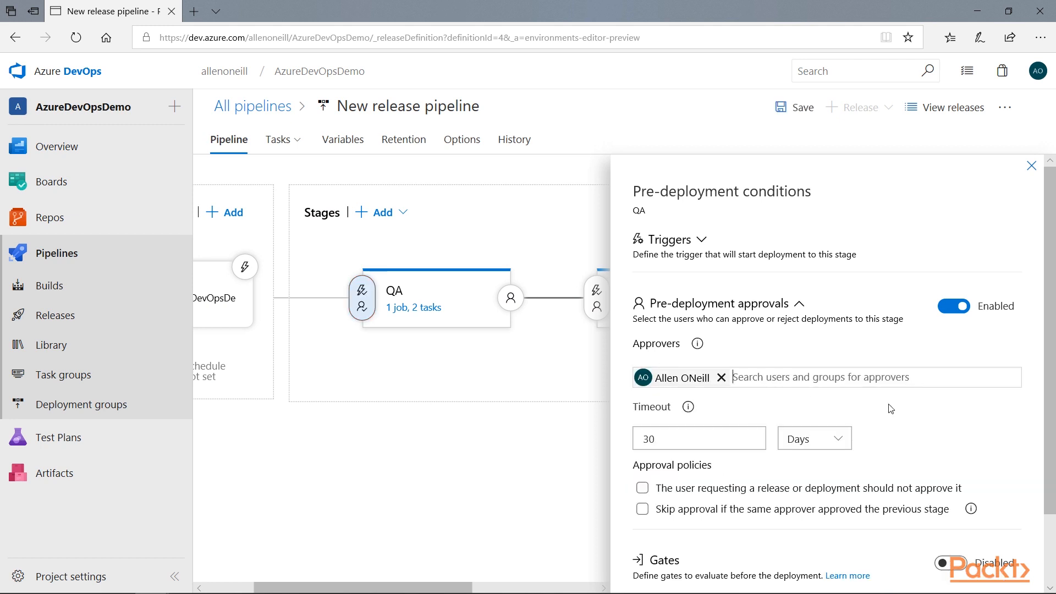
{"action": "scroll", "coordinate": [874, 408], "scroll_direction": "down", "scroll_amount": 3}
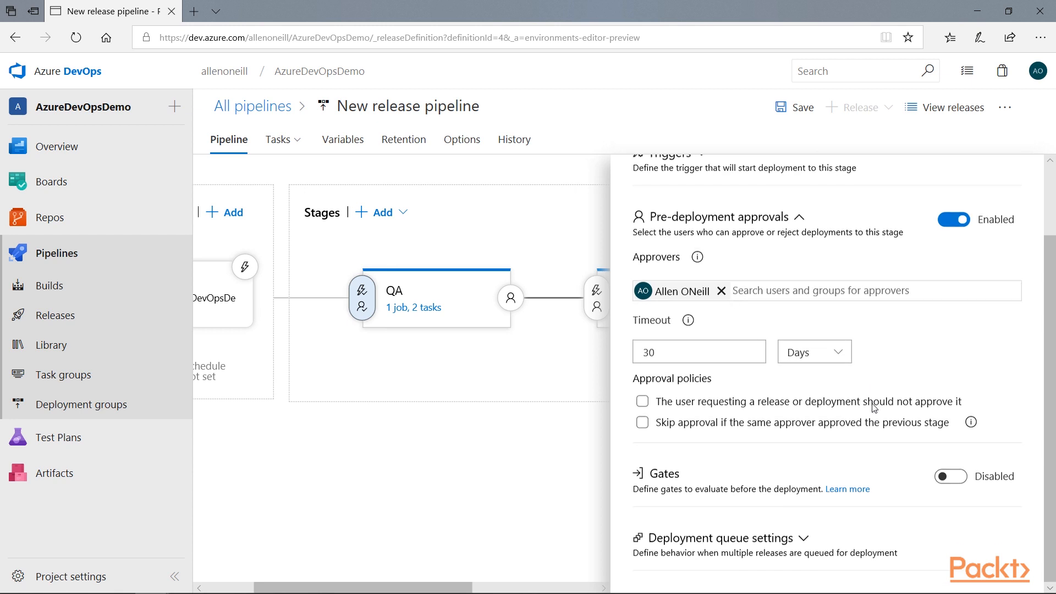
{"action": "scroll", "coordinate": [886, 396], "scroll_direction": "up", "scroll_amount": 3}
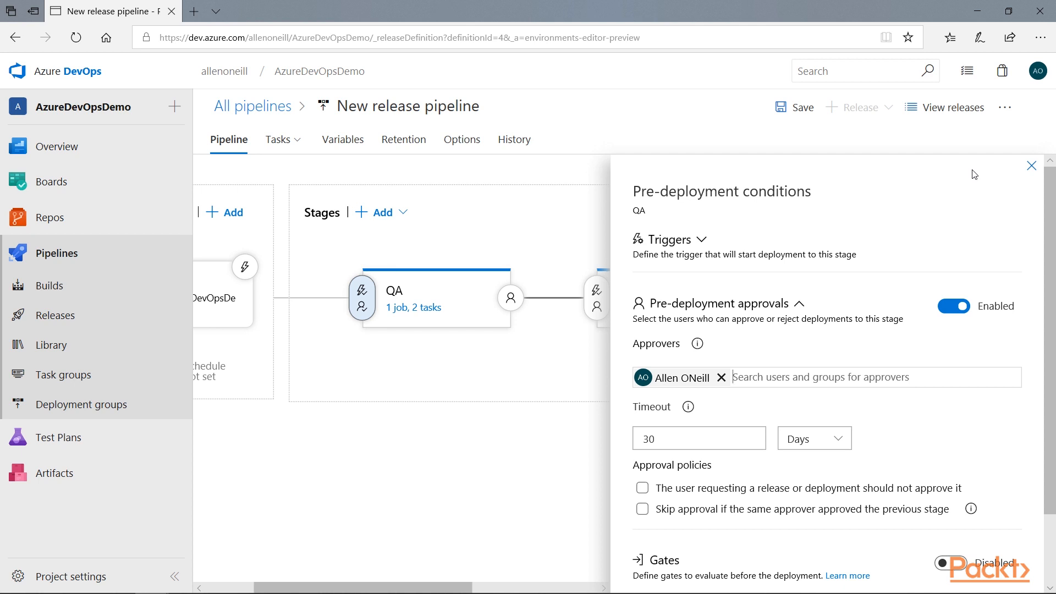
{"action": "left_click", "coordinate": [1032, 168]}
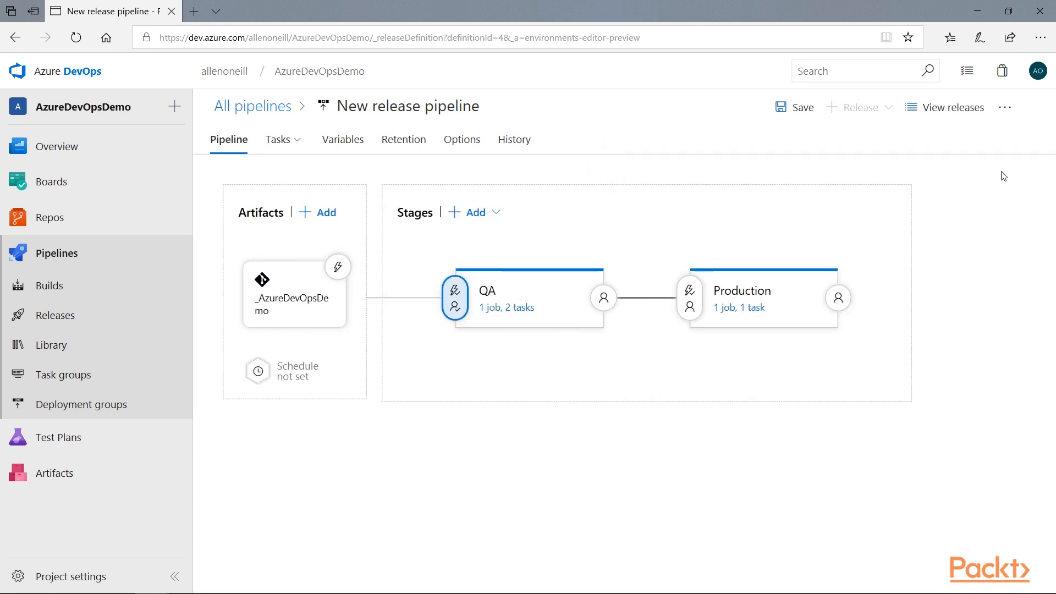
- Enable pre-deployment approvals on the Production stage with the project owner's user account as approver, and save the pipeline without a comment
{"action": "left_click", "coordinate": [689, 304]}
{"action": "scroll", "coordinate": [726, 438], "scroll_direction": "down", "scroll_amount": 5}
{"action": "left_click", "coordinate": [955, 410]}
{"action": "left_click", "coordinate": [756, 307]}
{"action": "type", "text": "a"}
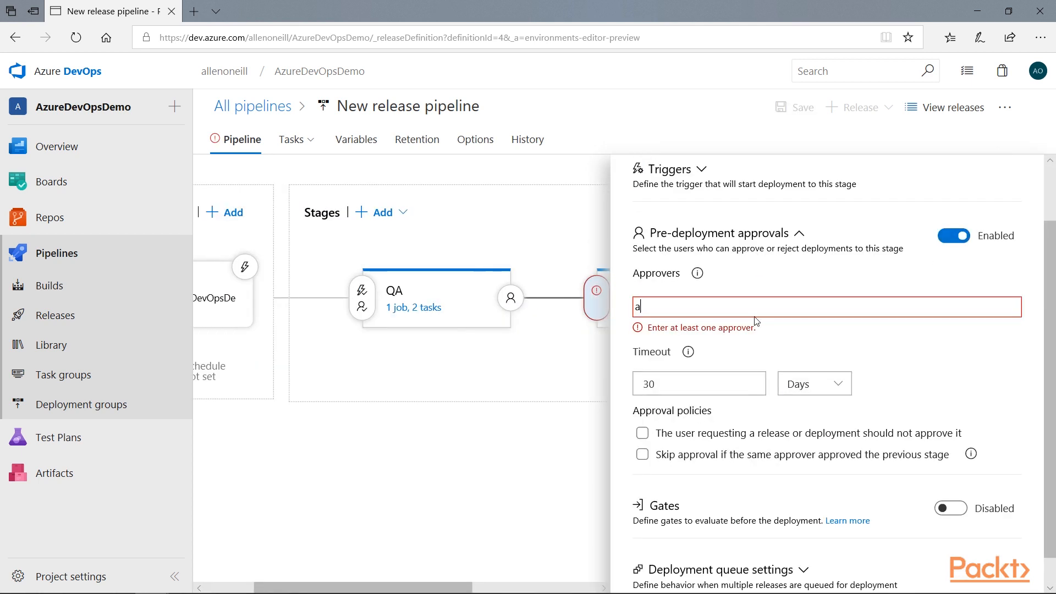
{"action": "left_click", "coordinate": [707, 417]}
{"action": "scroll", "coordinate": [814, 248], "scroll_direction": "up", "scroll_amount": 2}
{"action": "left_click", "coordinate": [810, 113]}
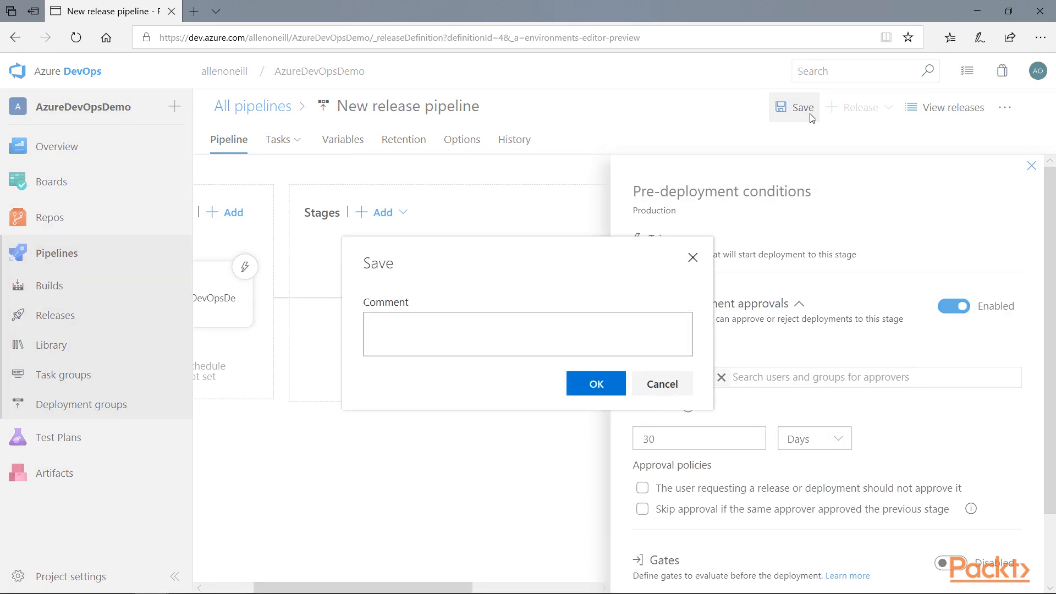
{"action": "key", "text": "Return"}
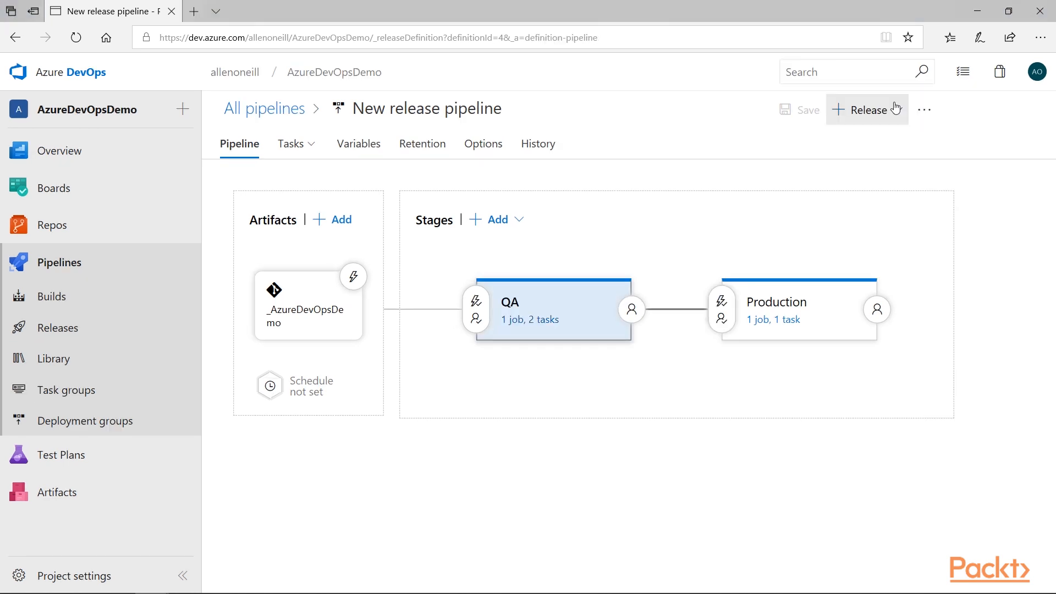
- Create a release from the pipeline, keeping the default stage triggers and artifact version and leaving the description empty
{"action": "left_click", "coordinate": [896, 109]}
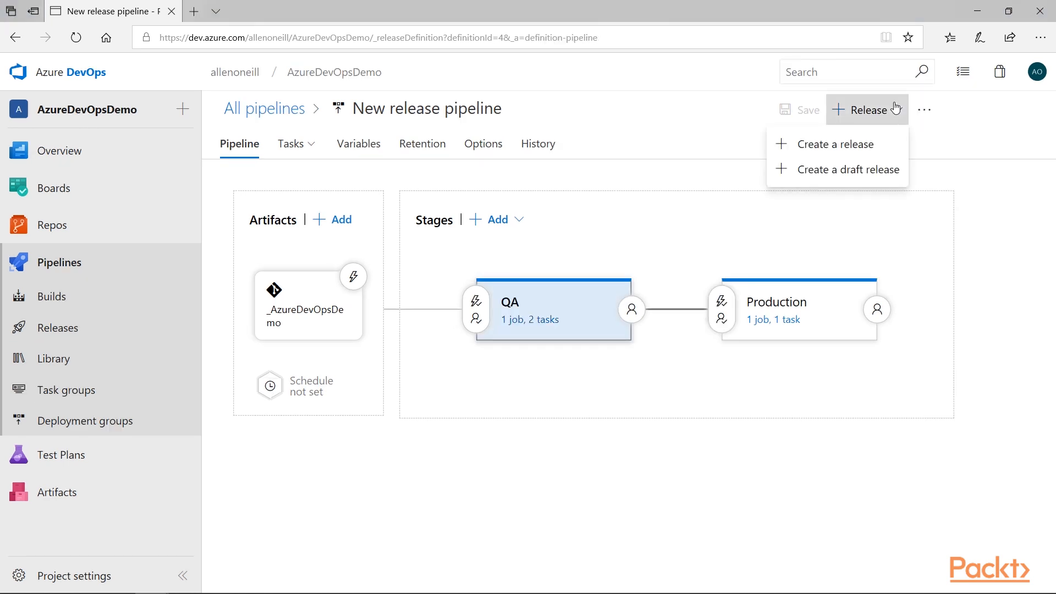
{"action": "left_click", "coordinate": [821, 159]}
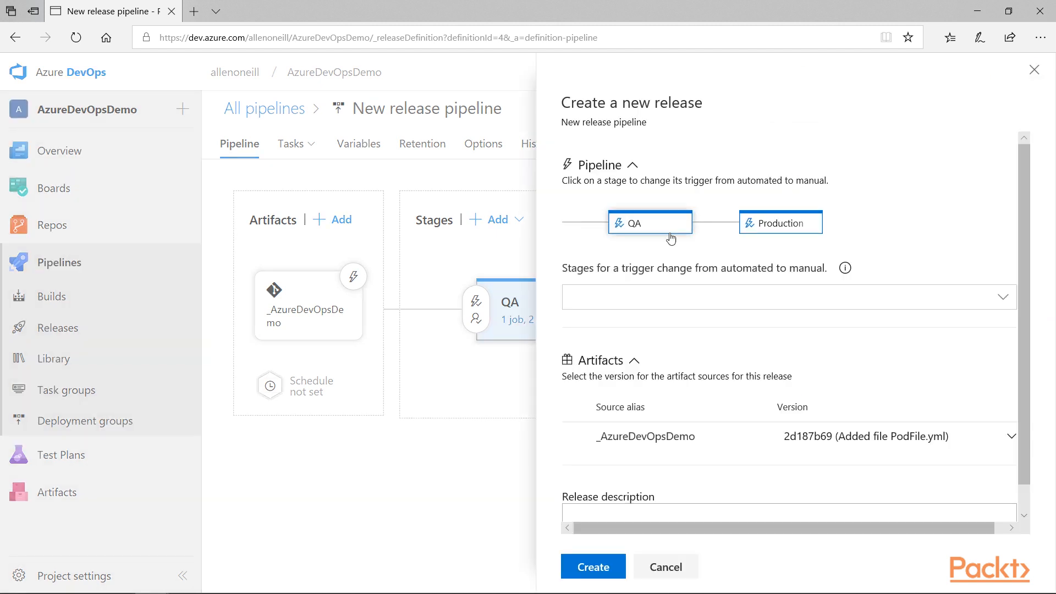
{"action": "scroll", "coordinate": [681, 422], "scroll_direction": "down", "scroll_amount": 1}
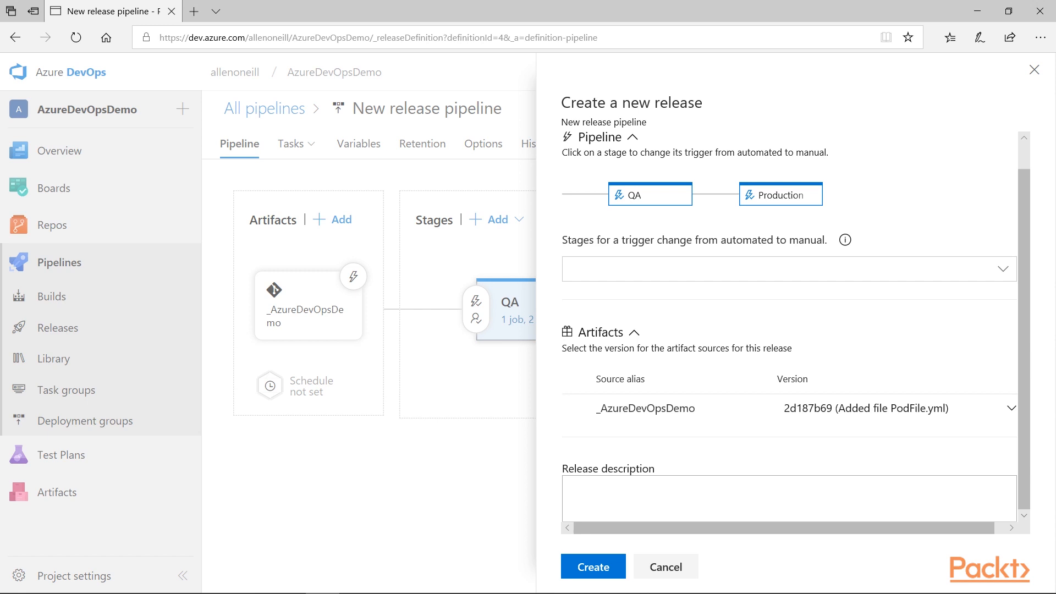
{"action": "left_click", "coordinate": [588, 572]}
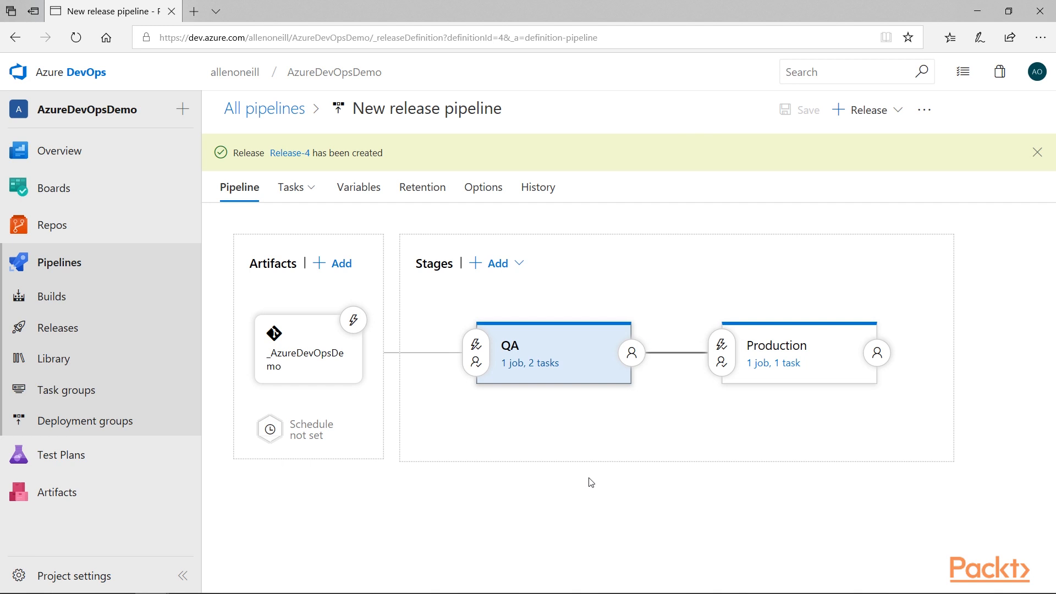
- Approve the QA deployment of Release-4 without a comment or deferral and open the QA stage's logs
{"action": "left_click", "coordinate": [298, 155]}
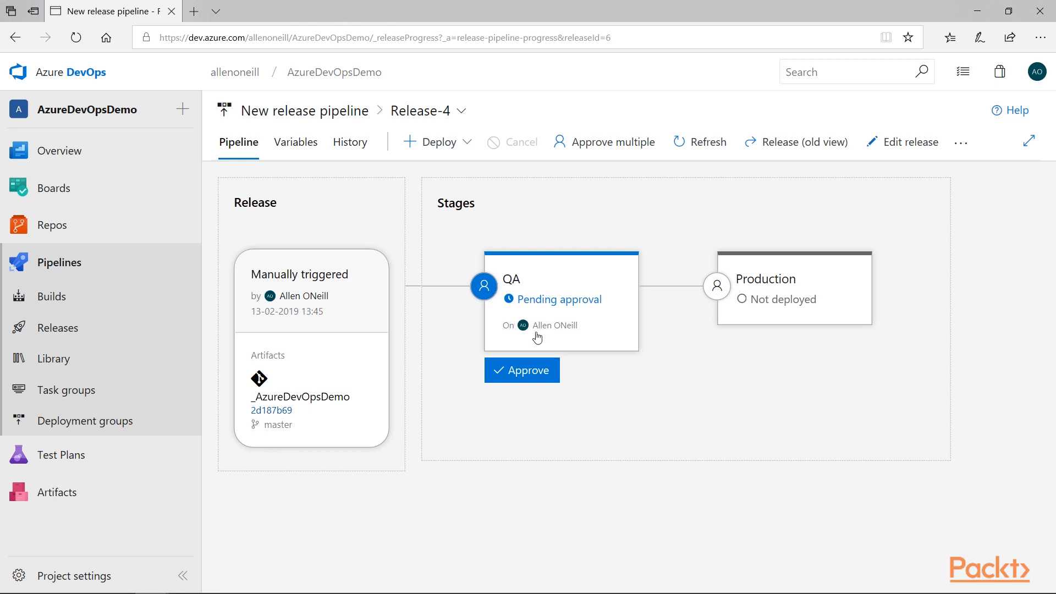
{"action": "left_click", "coordinate": [534, 370]}
{"action": "left_click", "coordinate": [523, 437]}
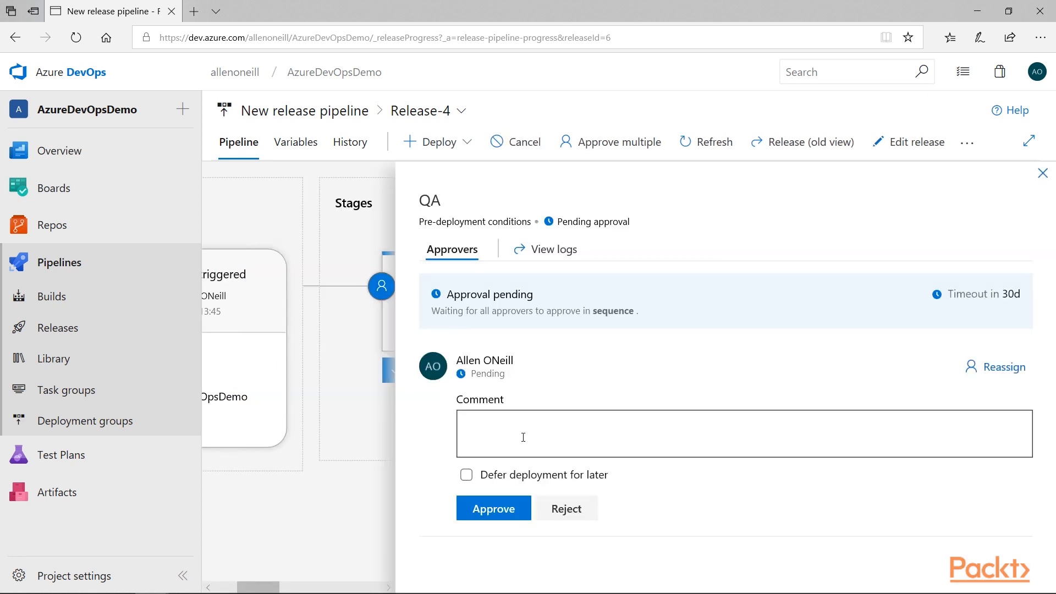
{"action": "left_click", "coordinate": [494, 507]}
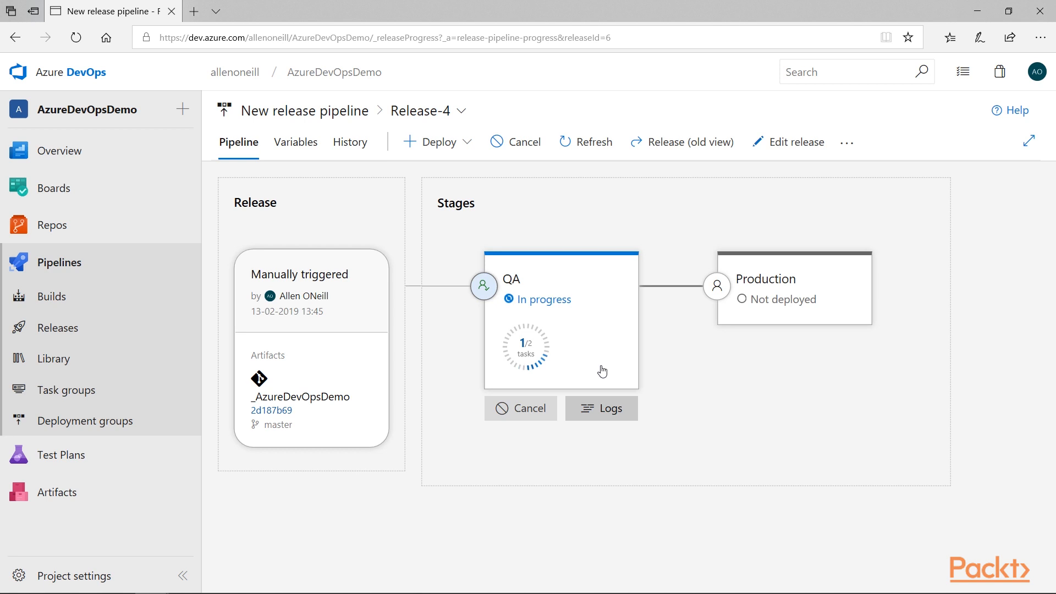
{"action": "left_click", "coordinate": [603, 409]}
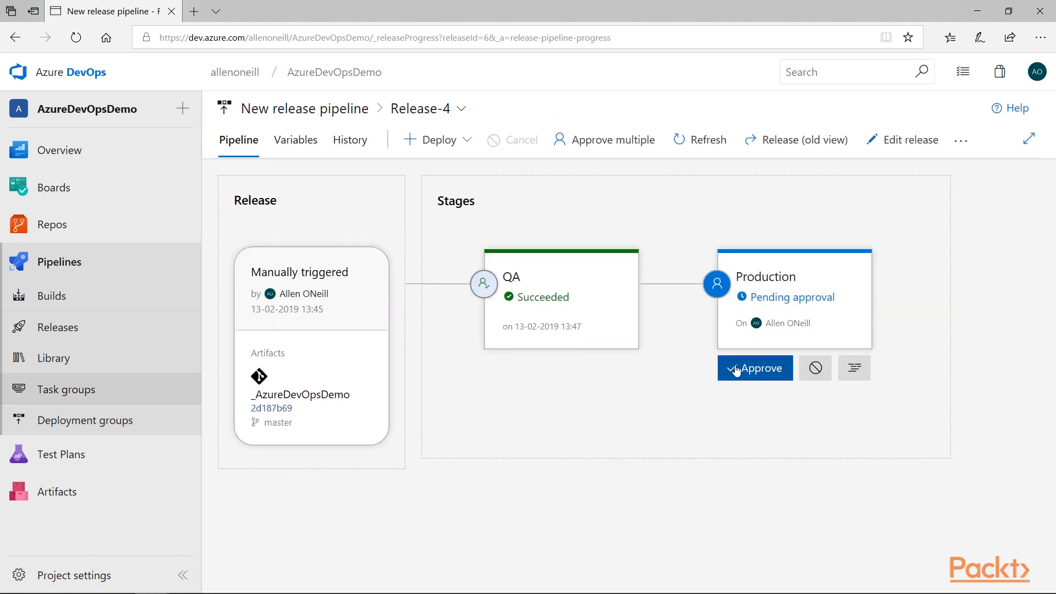
- Approve the Production deployment without a comment or deferral, and check the Production stage's logs before returning to the release overview
{"action": "left_click", "coordinate": [736, 371]}
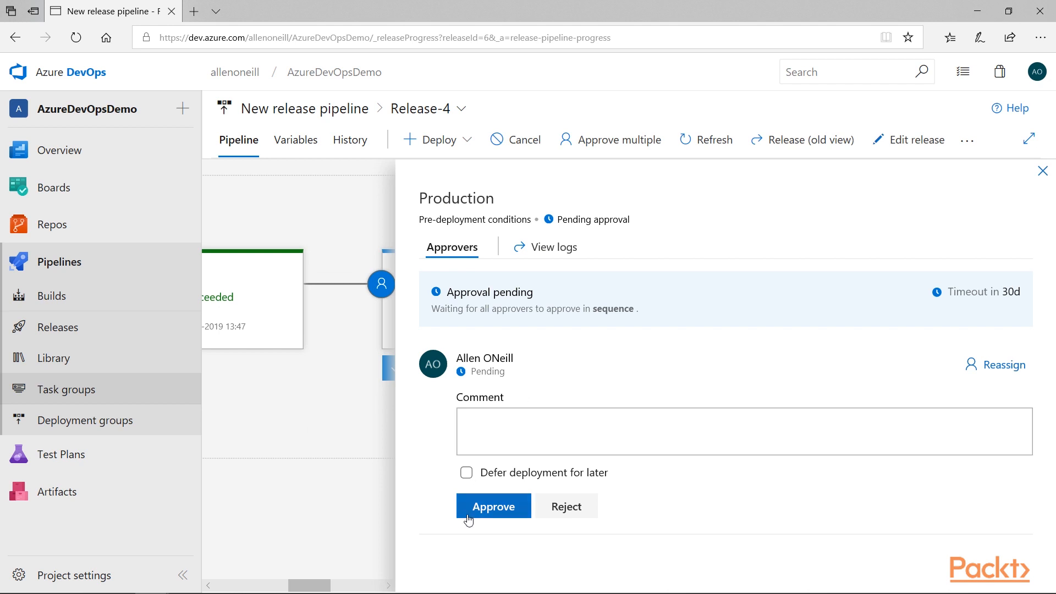
{"action": "left_click", "coordinate": [488, 507]}
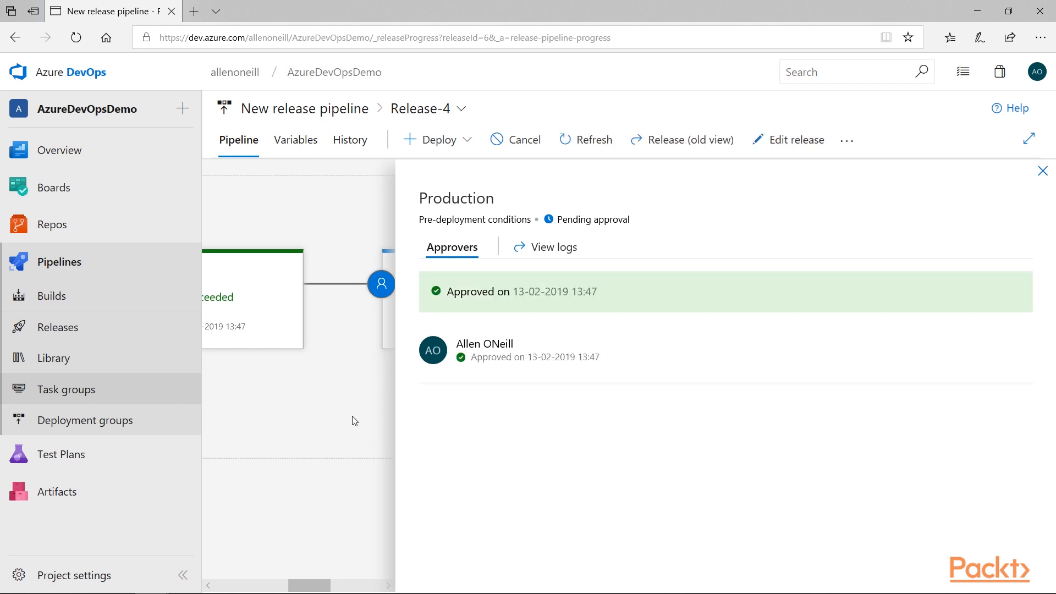
{"action": "left_click", "coordinate": [1043, 171]}
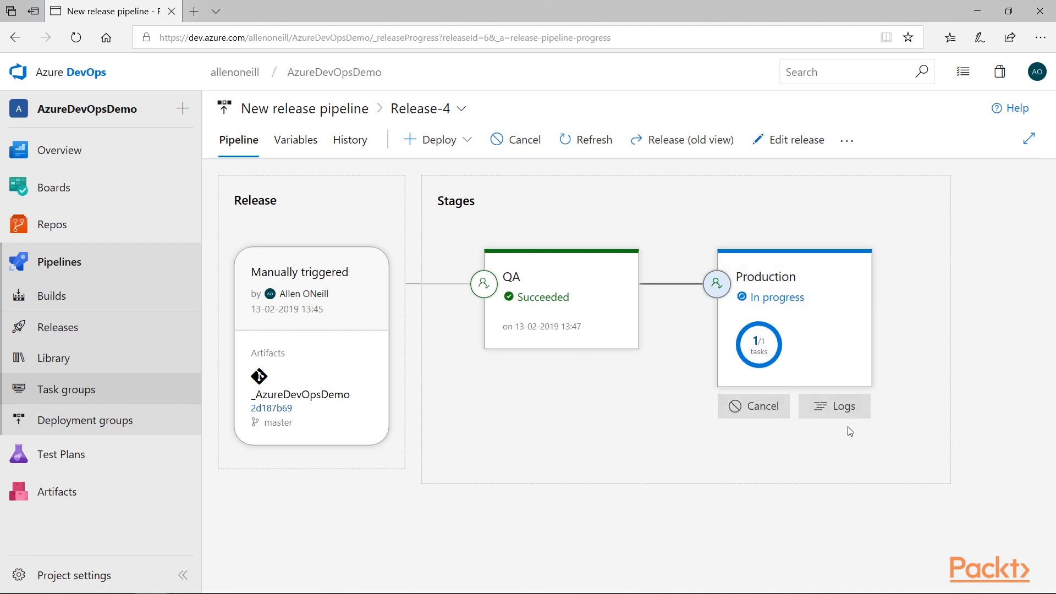
{"action": "left_click", "coordinate": [841, 407]}
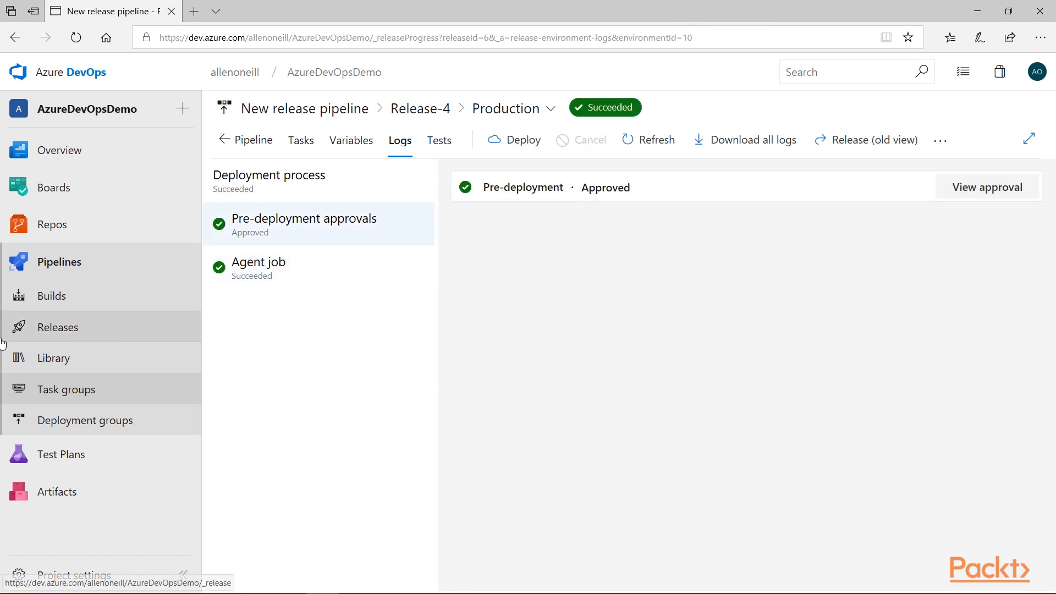
{"action": "left_click", "coordinate": [242, 145]}
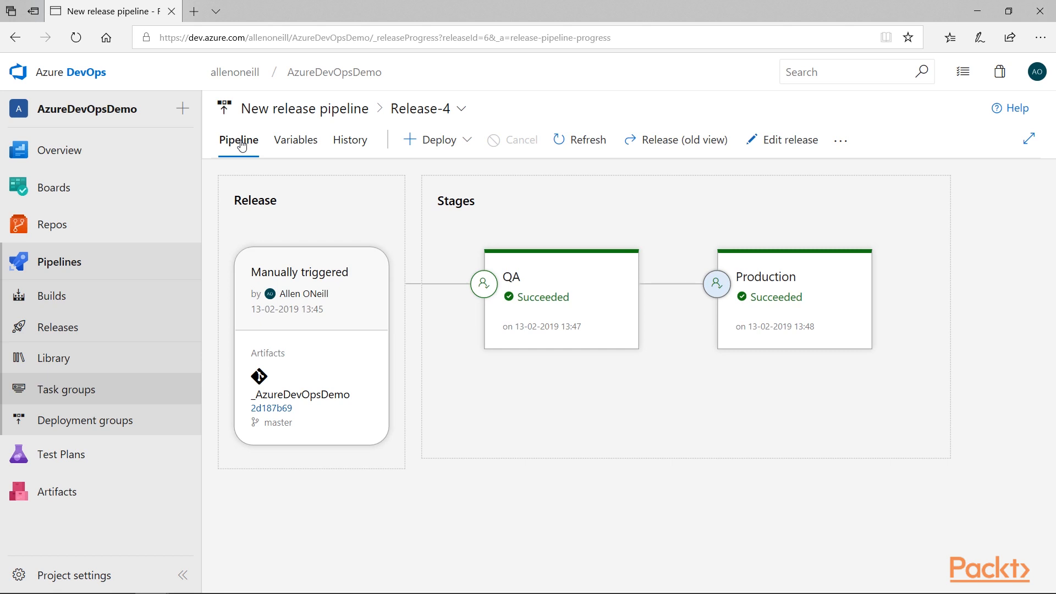
- Open the QA stage's logs from its deployment summary and download all logs, saving ReleaseLogs_6.zip
{"action": "mouse_move", "coordinate": [608, 365]}
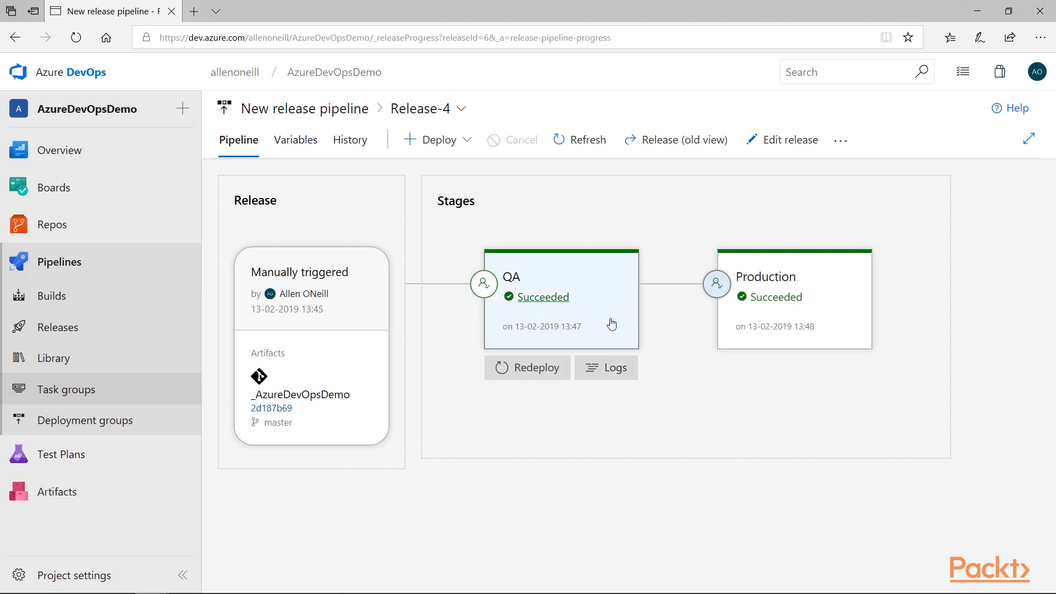
{"action": "left_click", "coordinate": [598, 292]}
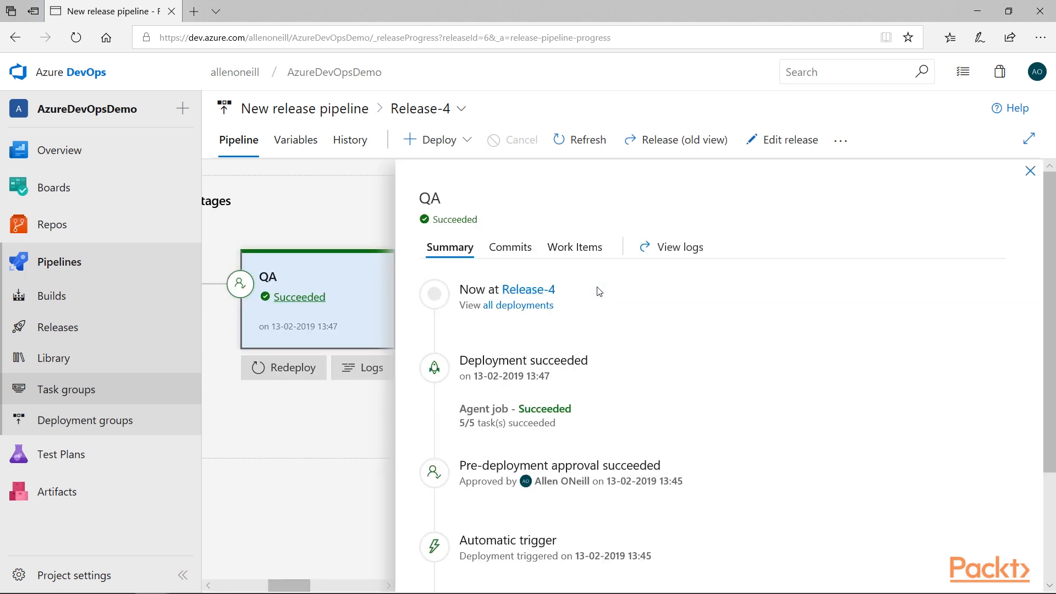
{"action": "left_click", "coordinate": [683, 258]}
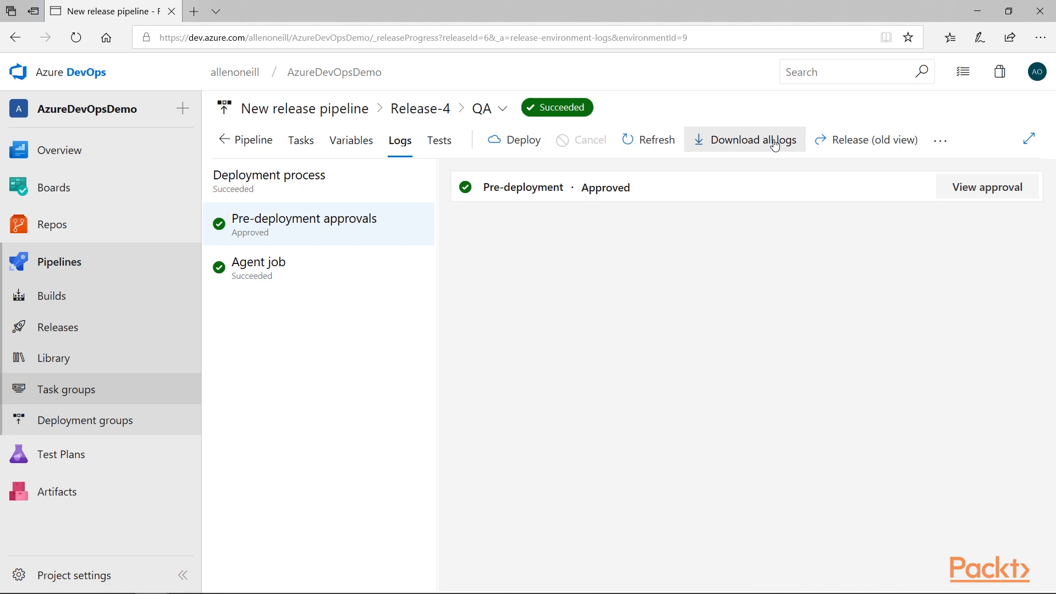
{"action": "left_click", "coordinate": [775, 144]}
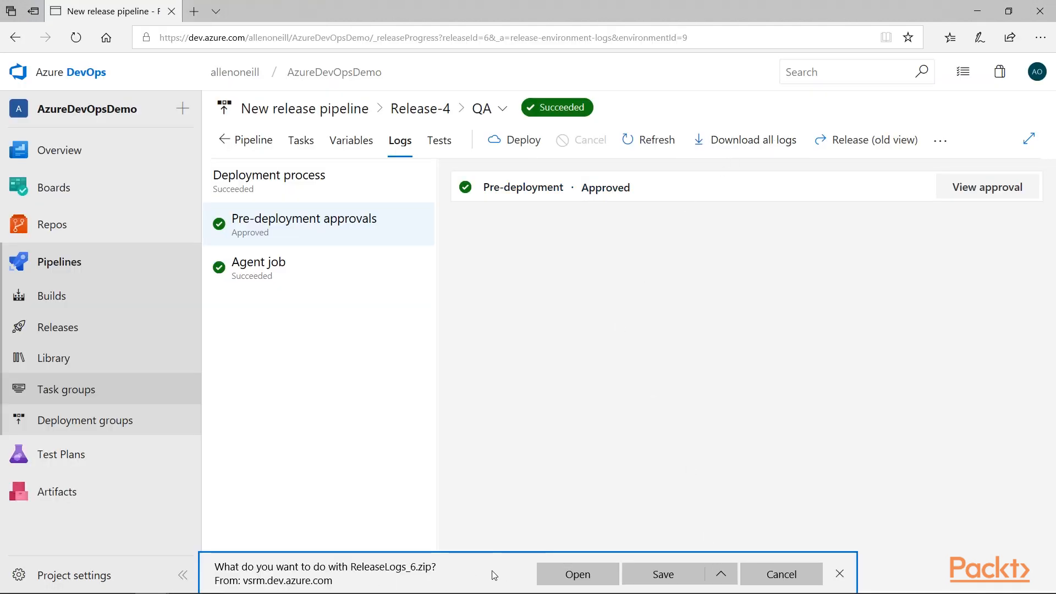
{"action": "left_click", "coordinate": [664, 574]}
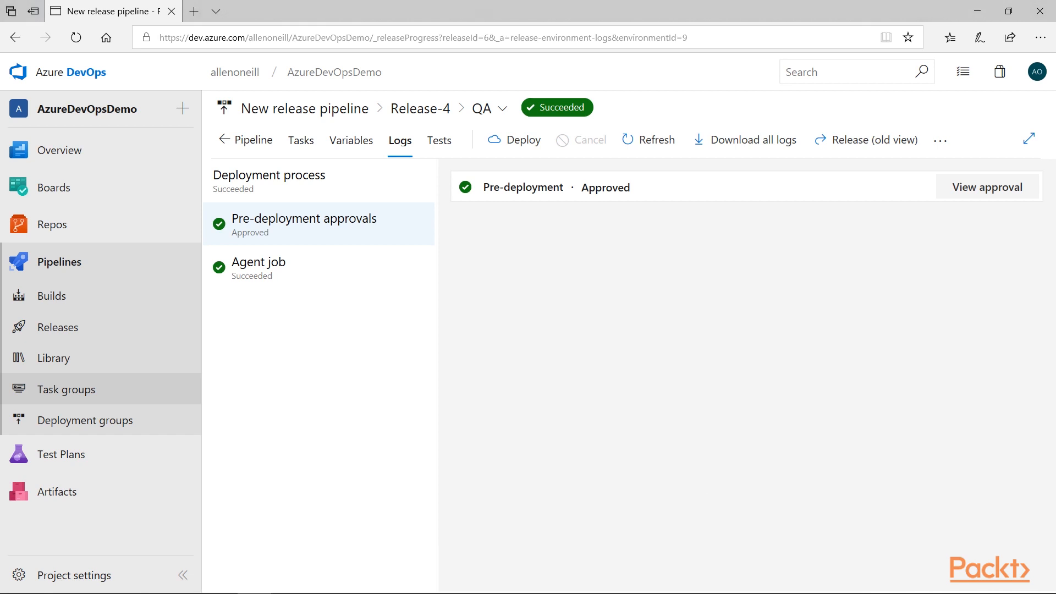